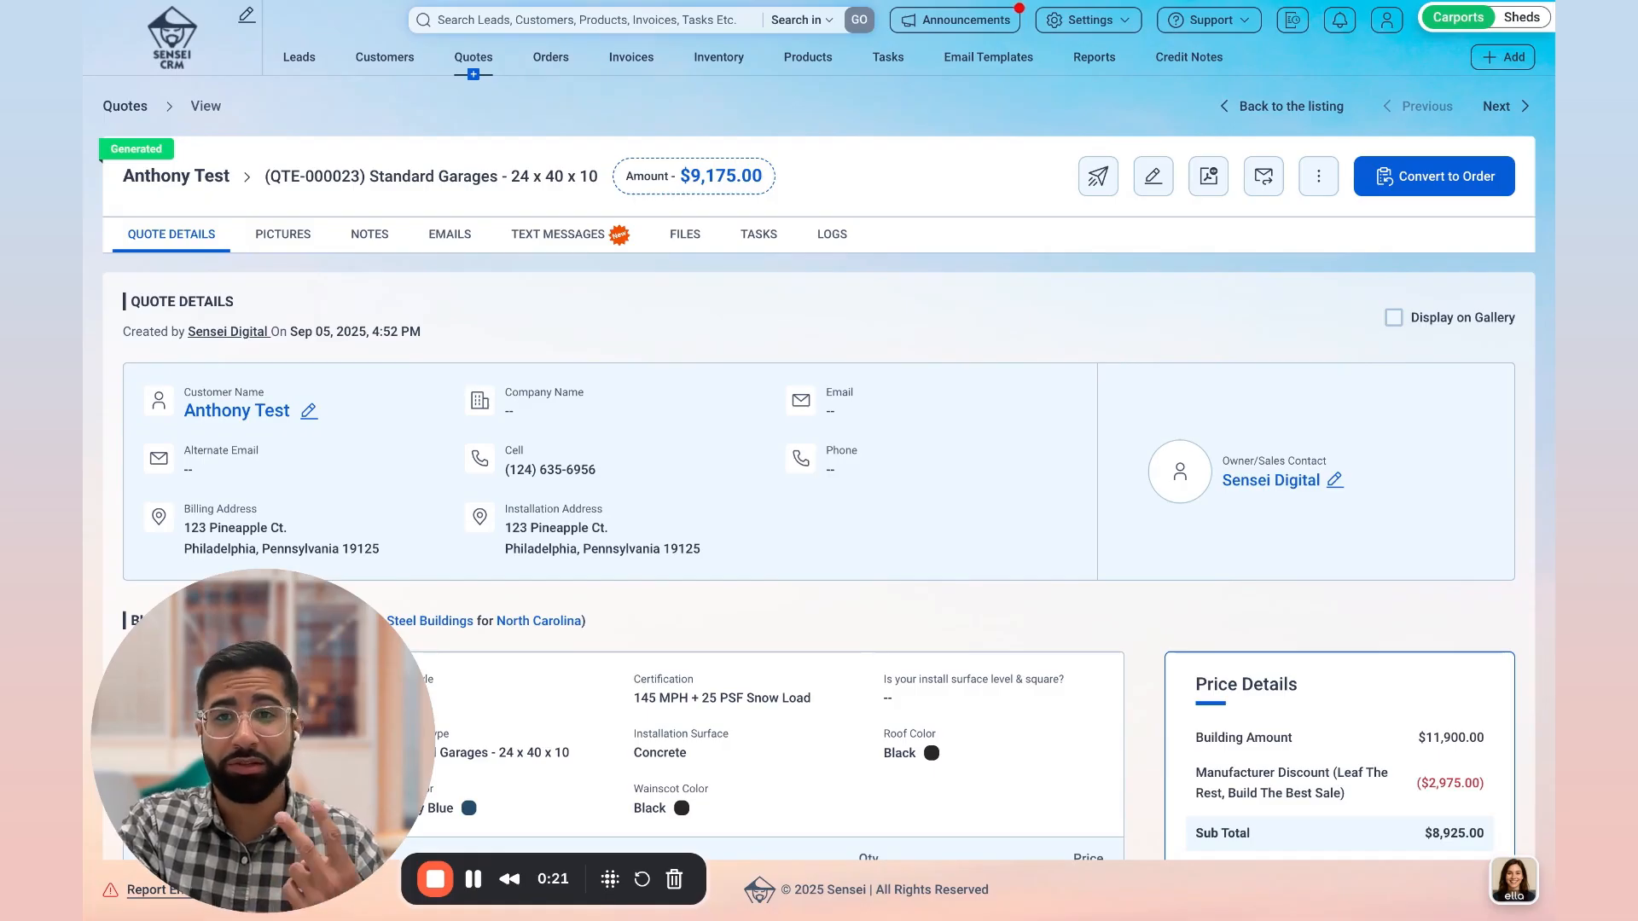
Step: Open the quotes list with its quick filters hidden and look at the options for creating a new quote
left_click(472, 56)
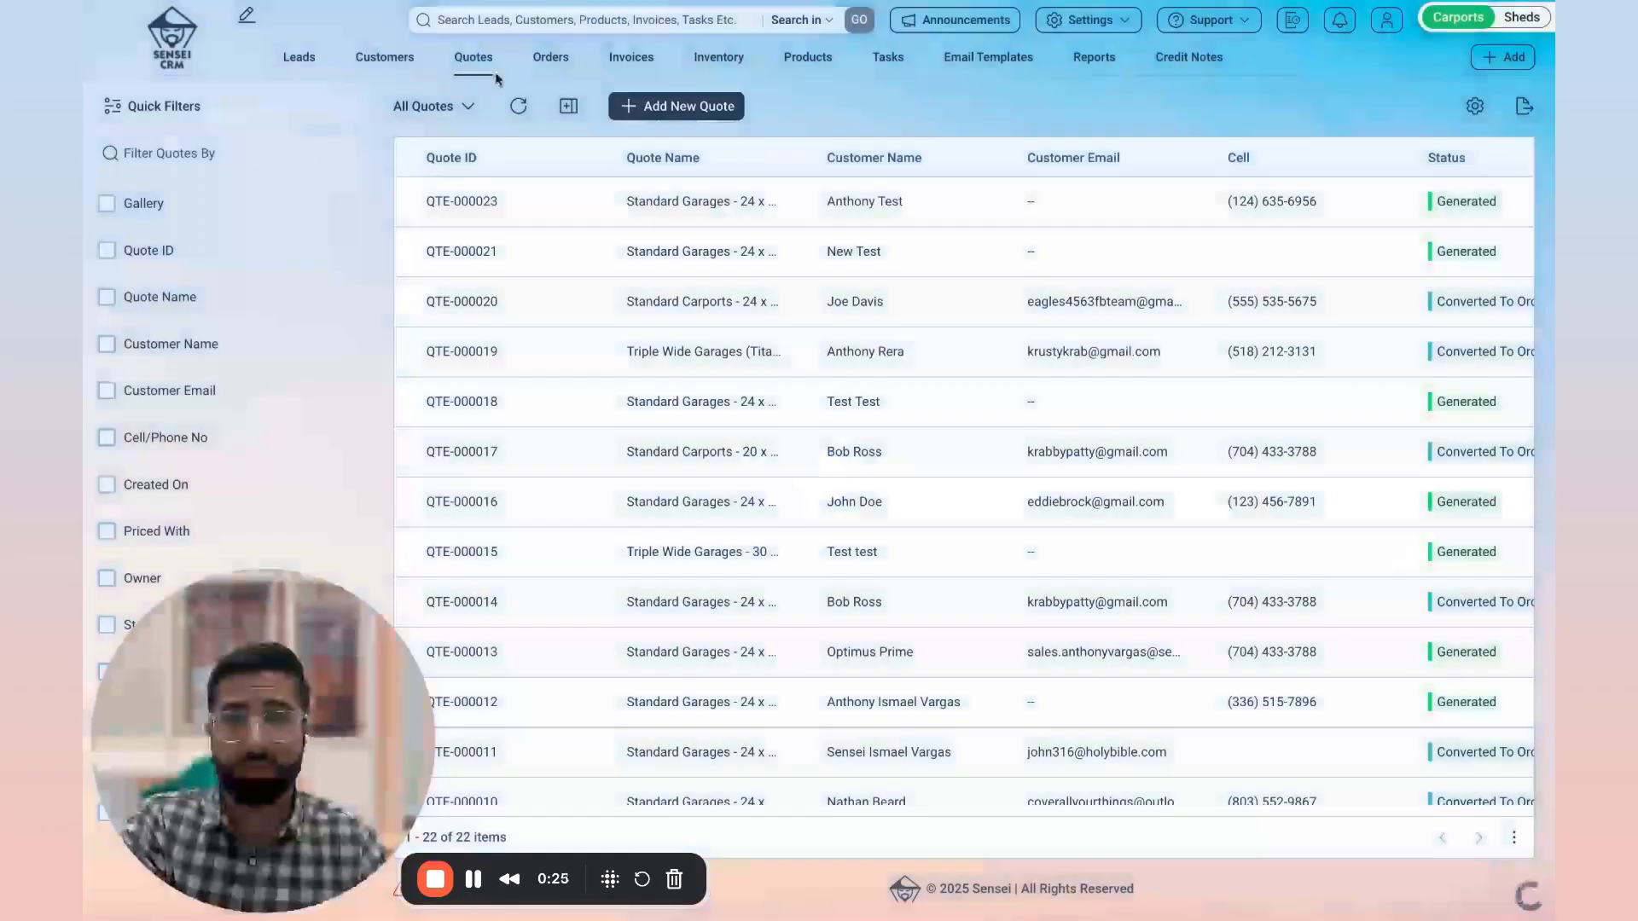
left_click(117, 100)
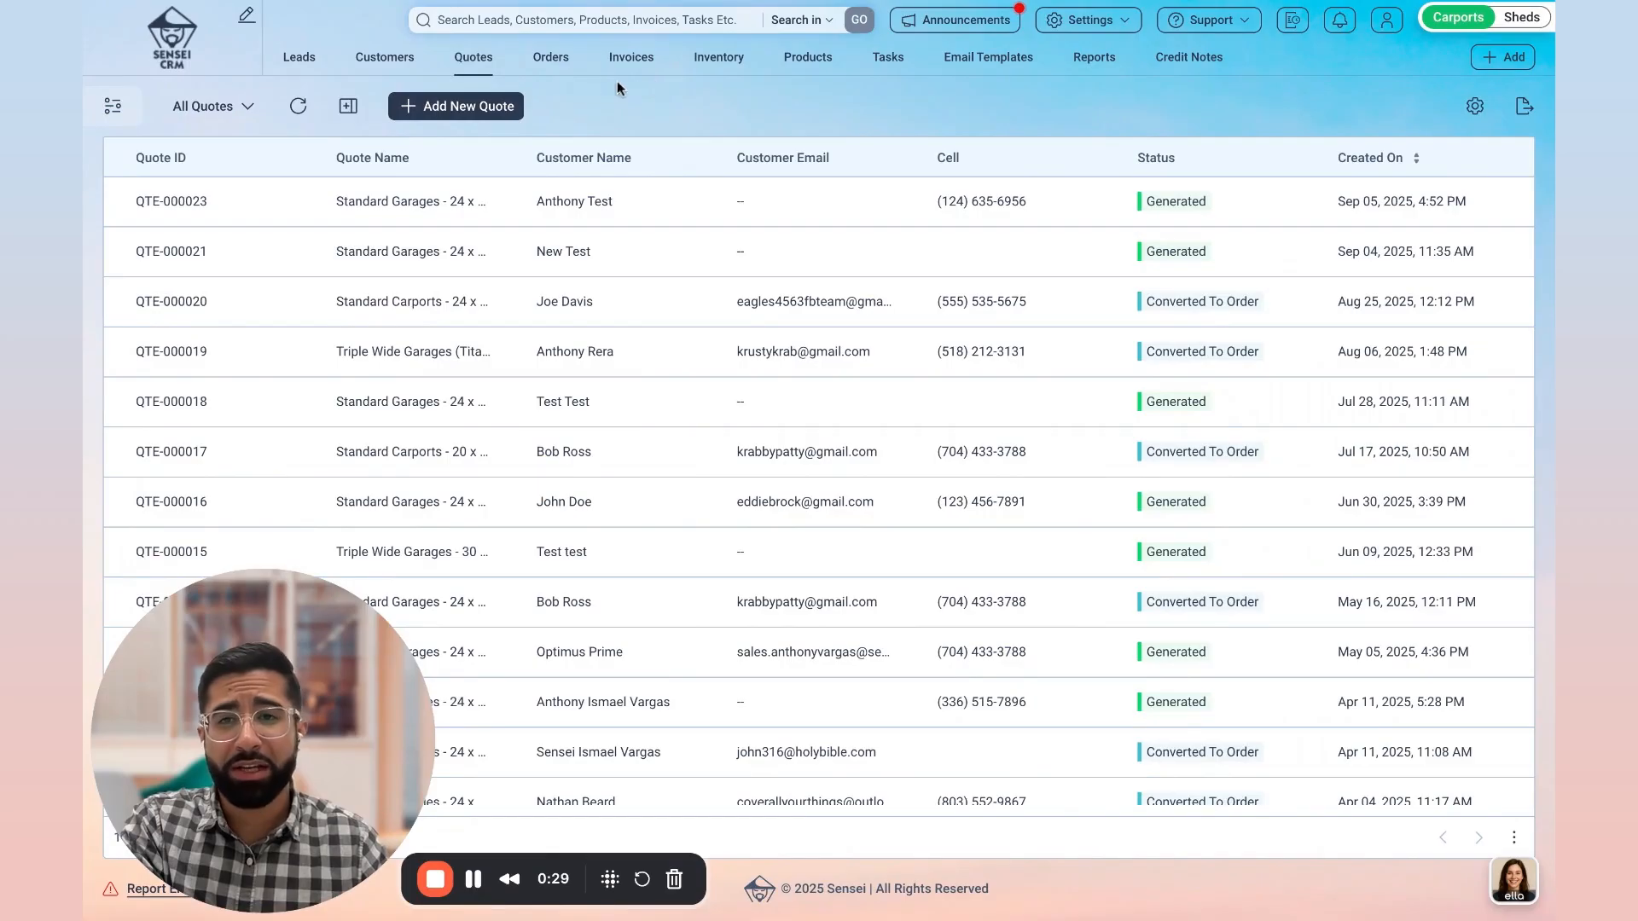
left_click(482, 114)
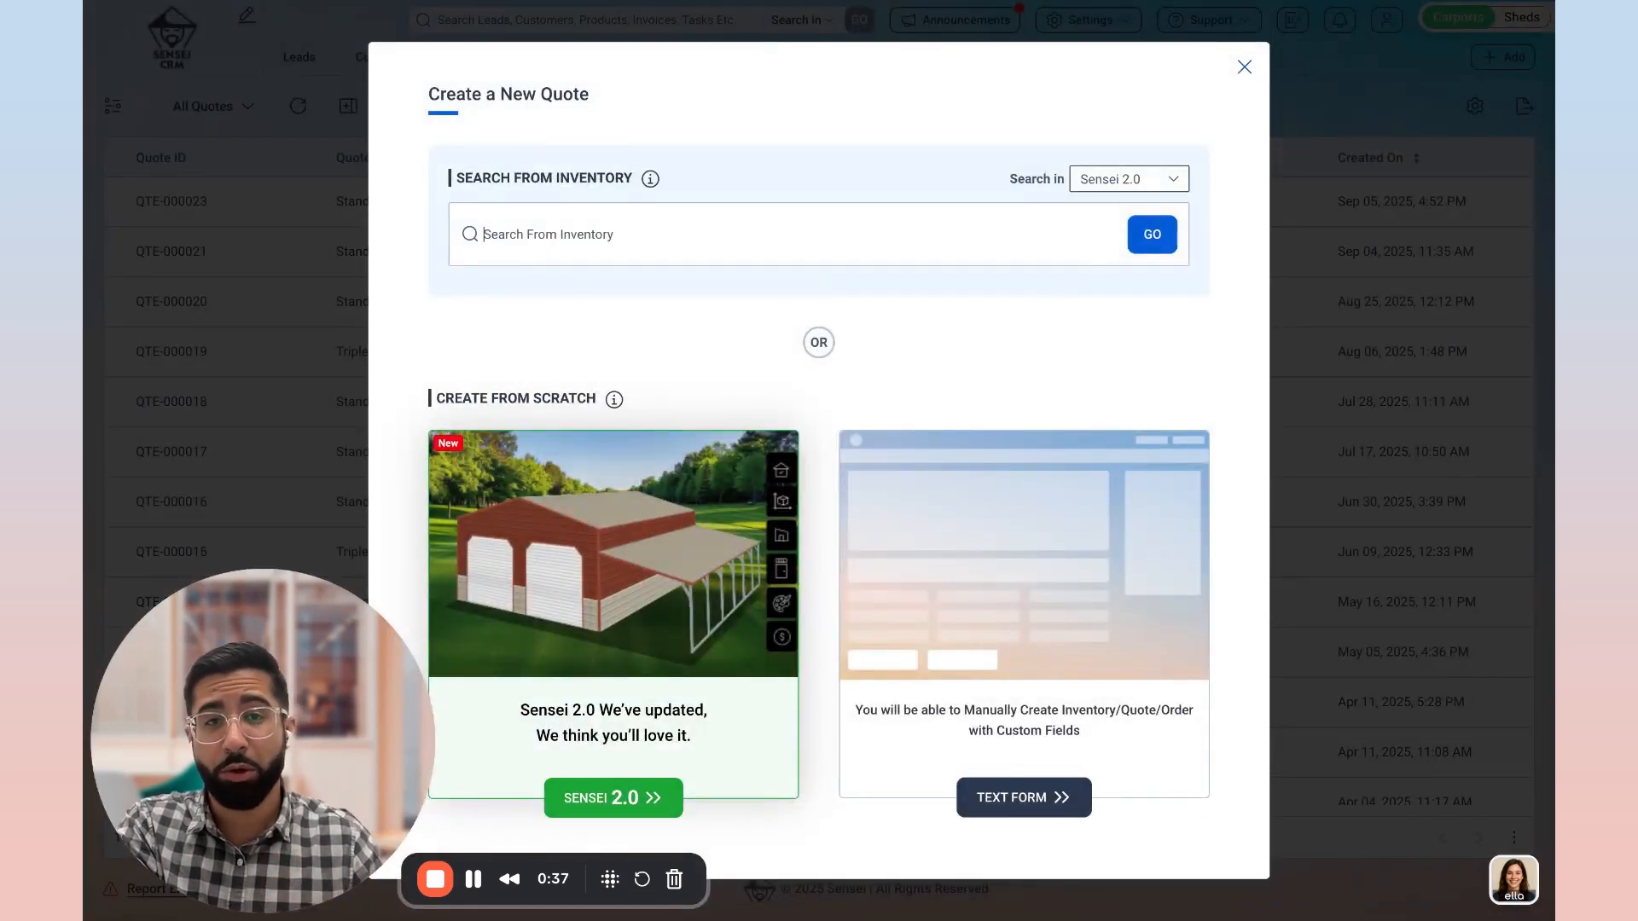
left_click(1244, 67)
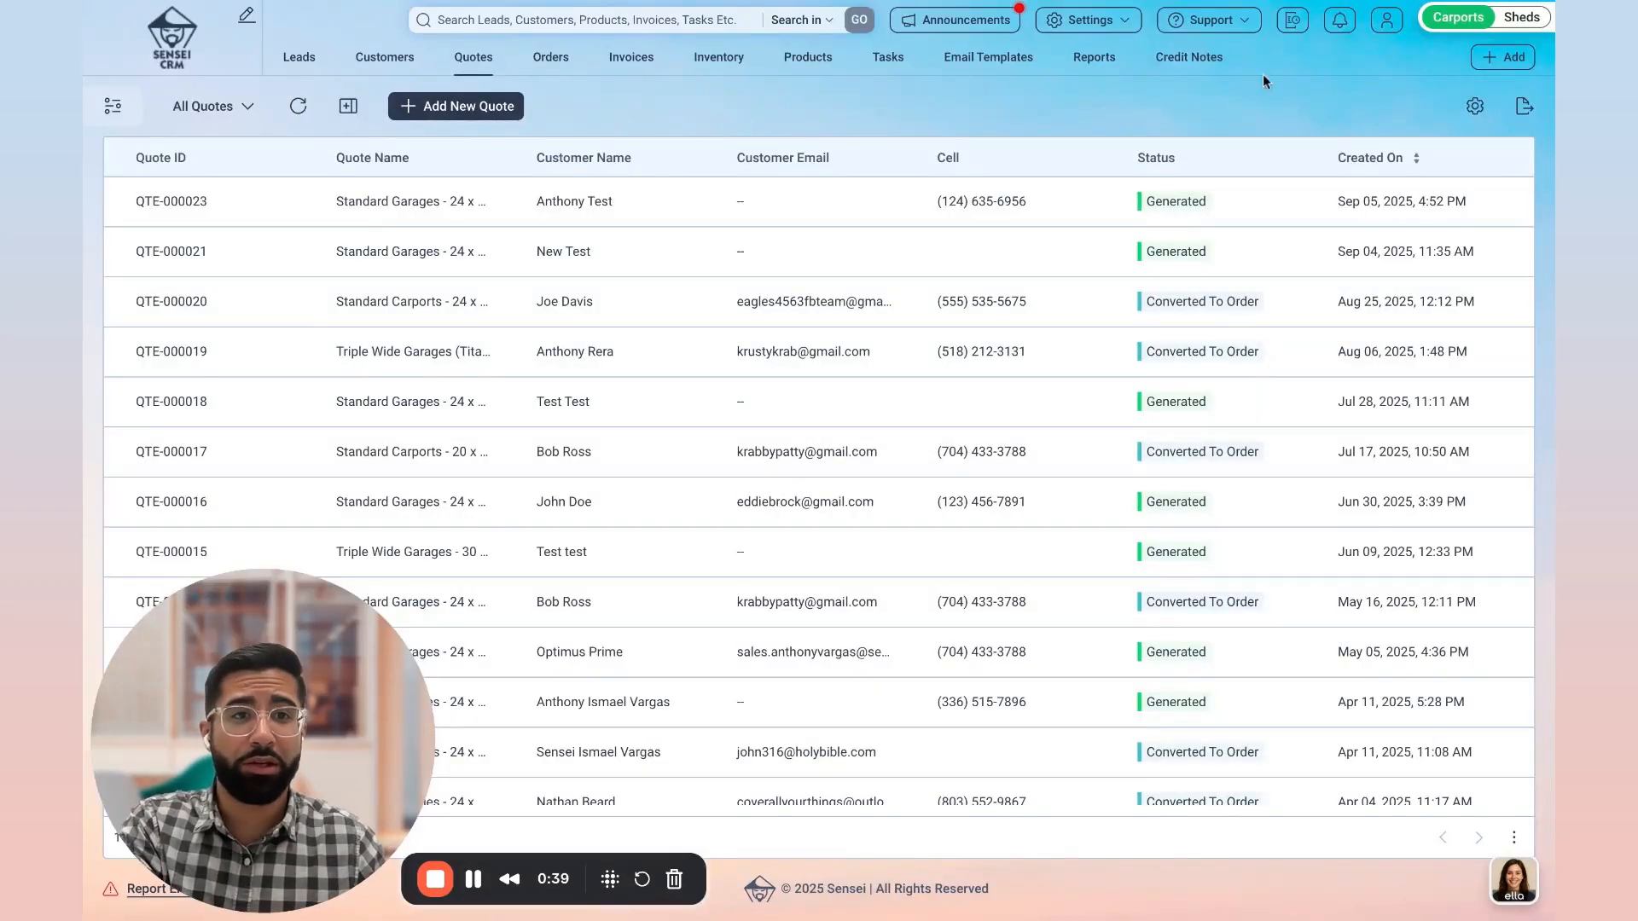
Step: Create a new quote from scratch with the Sensei 2.0 designer
left_click(1512, 58)
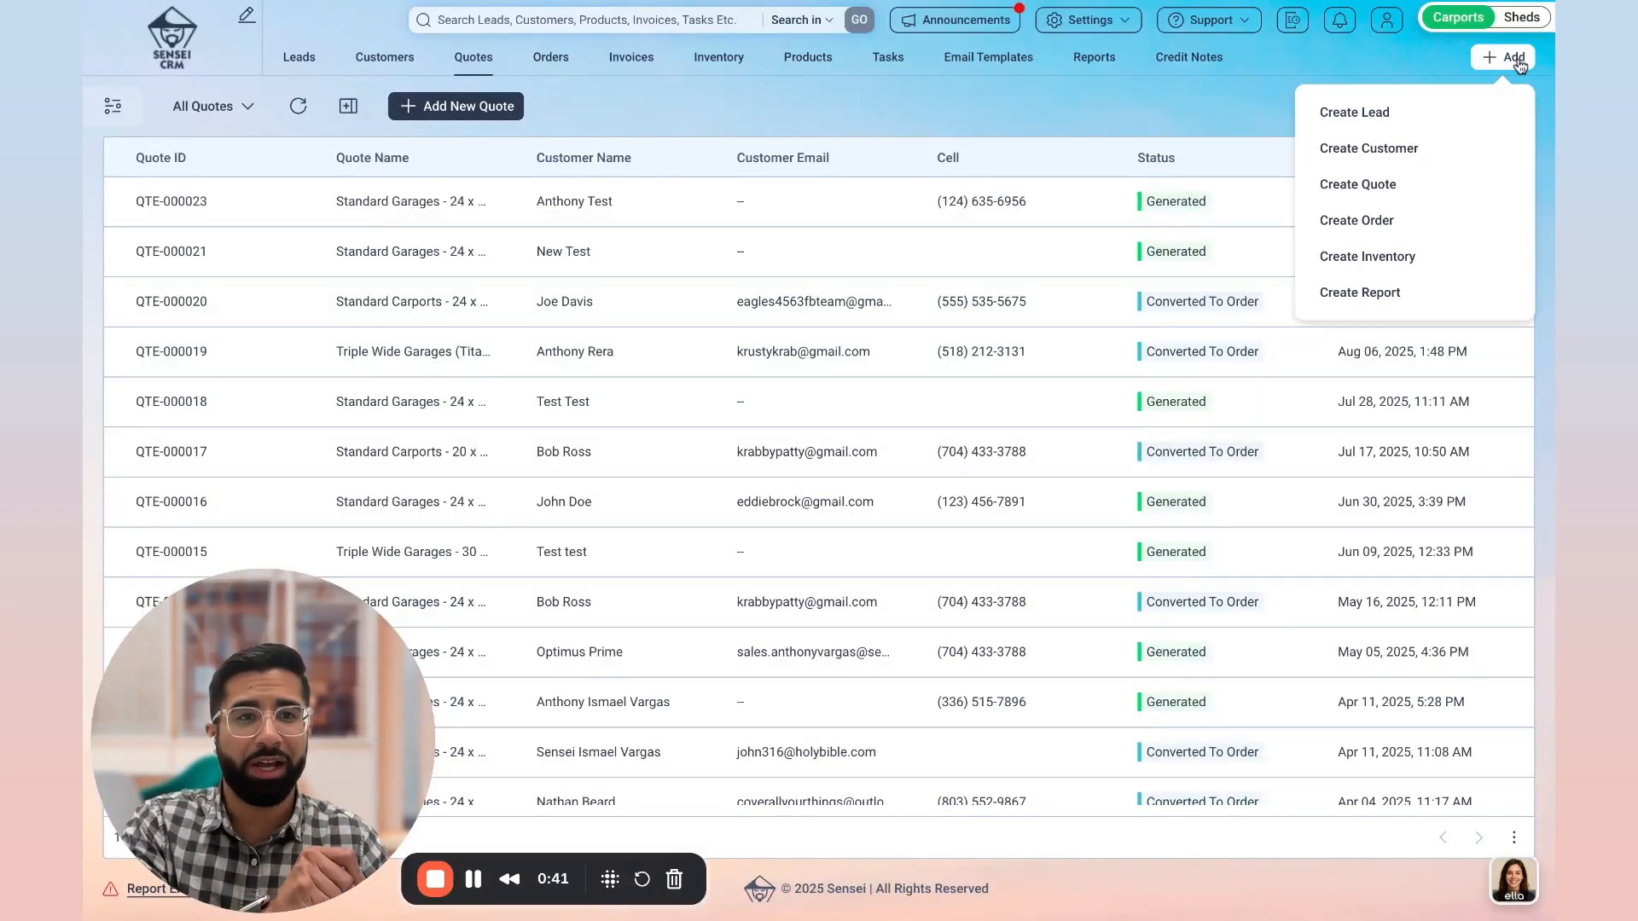
left_click(1354, 189)
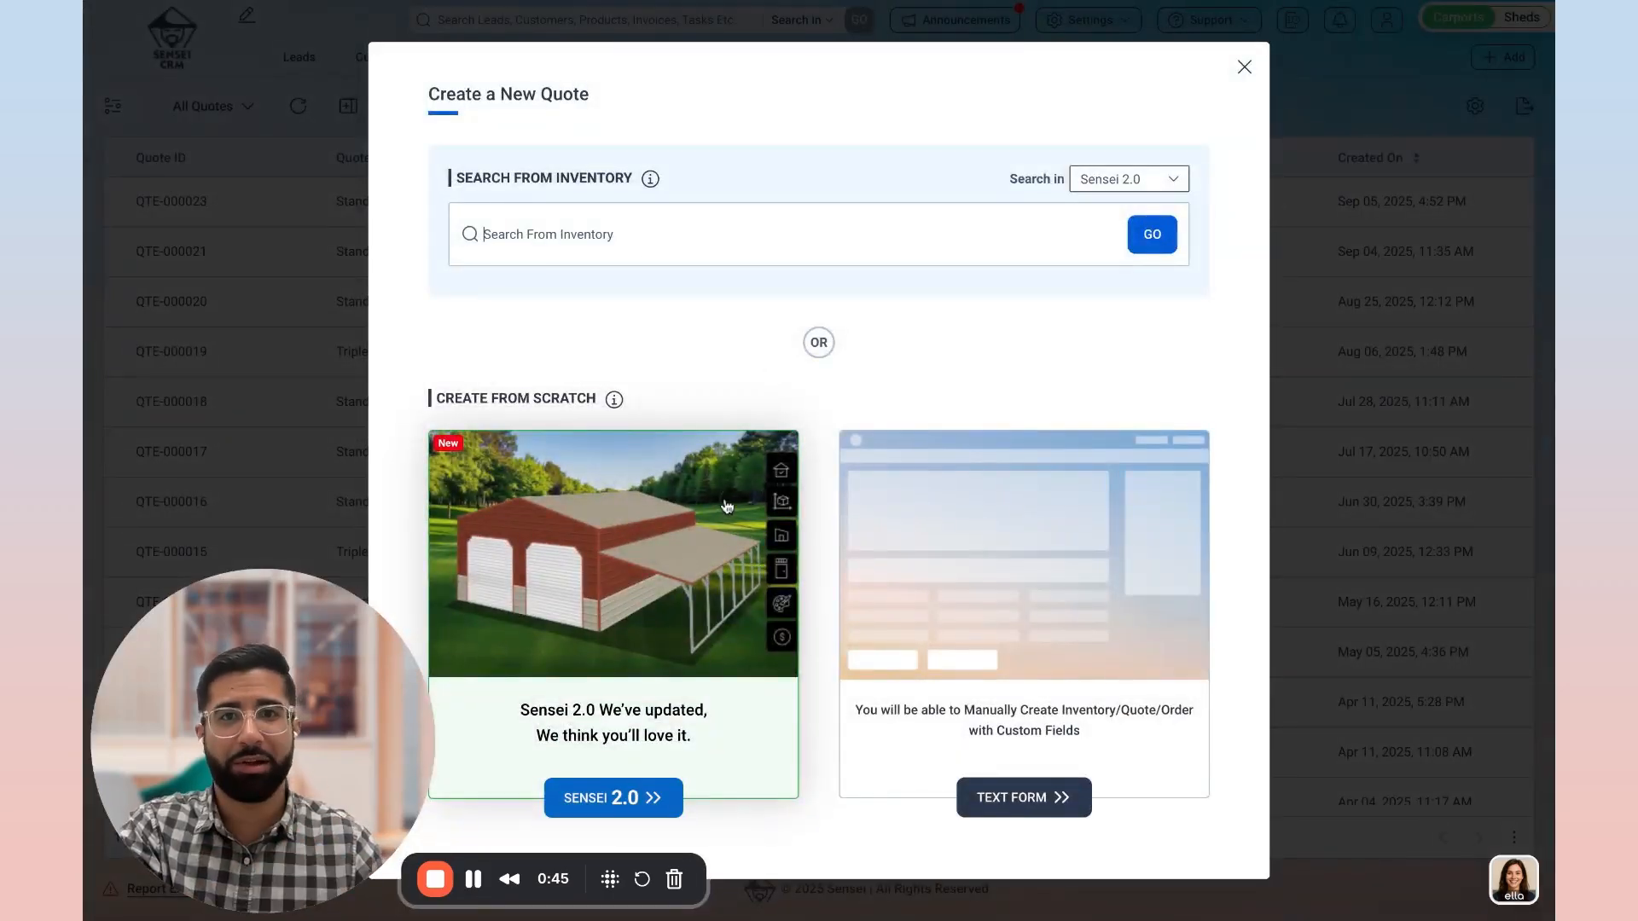
left_click(601, 798)
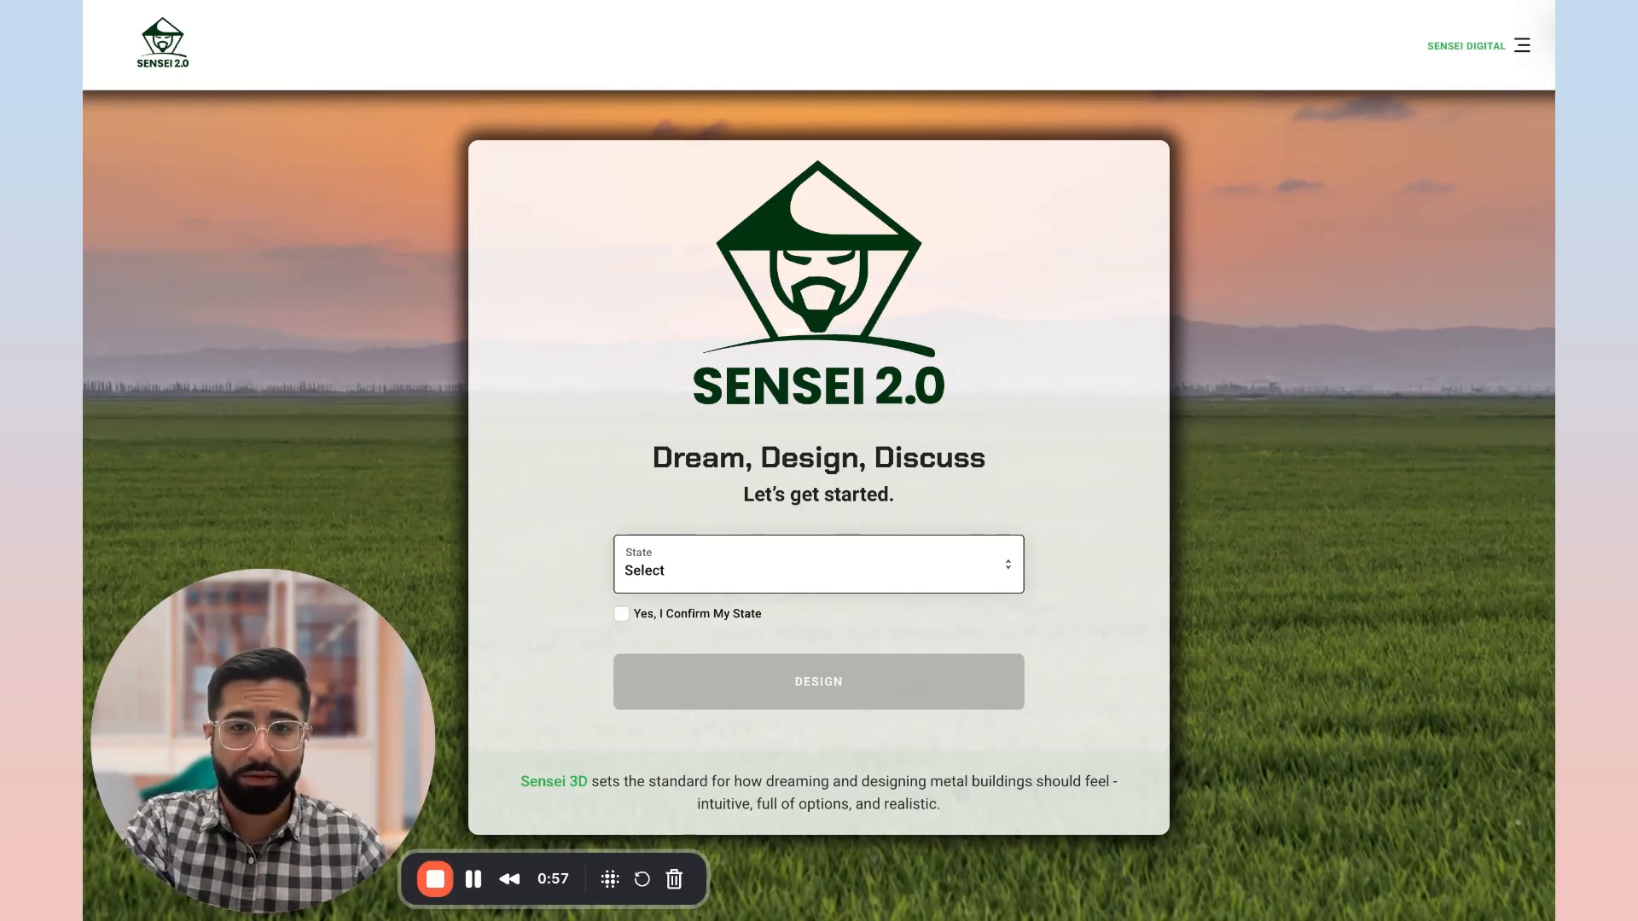
Step: Start the building design with North Carolina as the state and Select Steel Buildings as the manufacturer
left_click(749, 587)
left_click(717, 652)
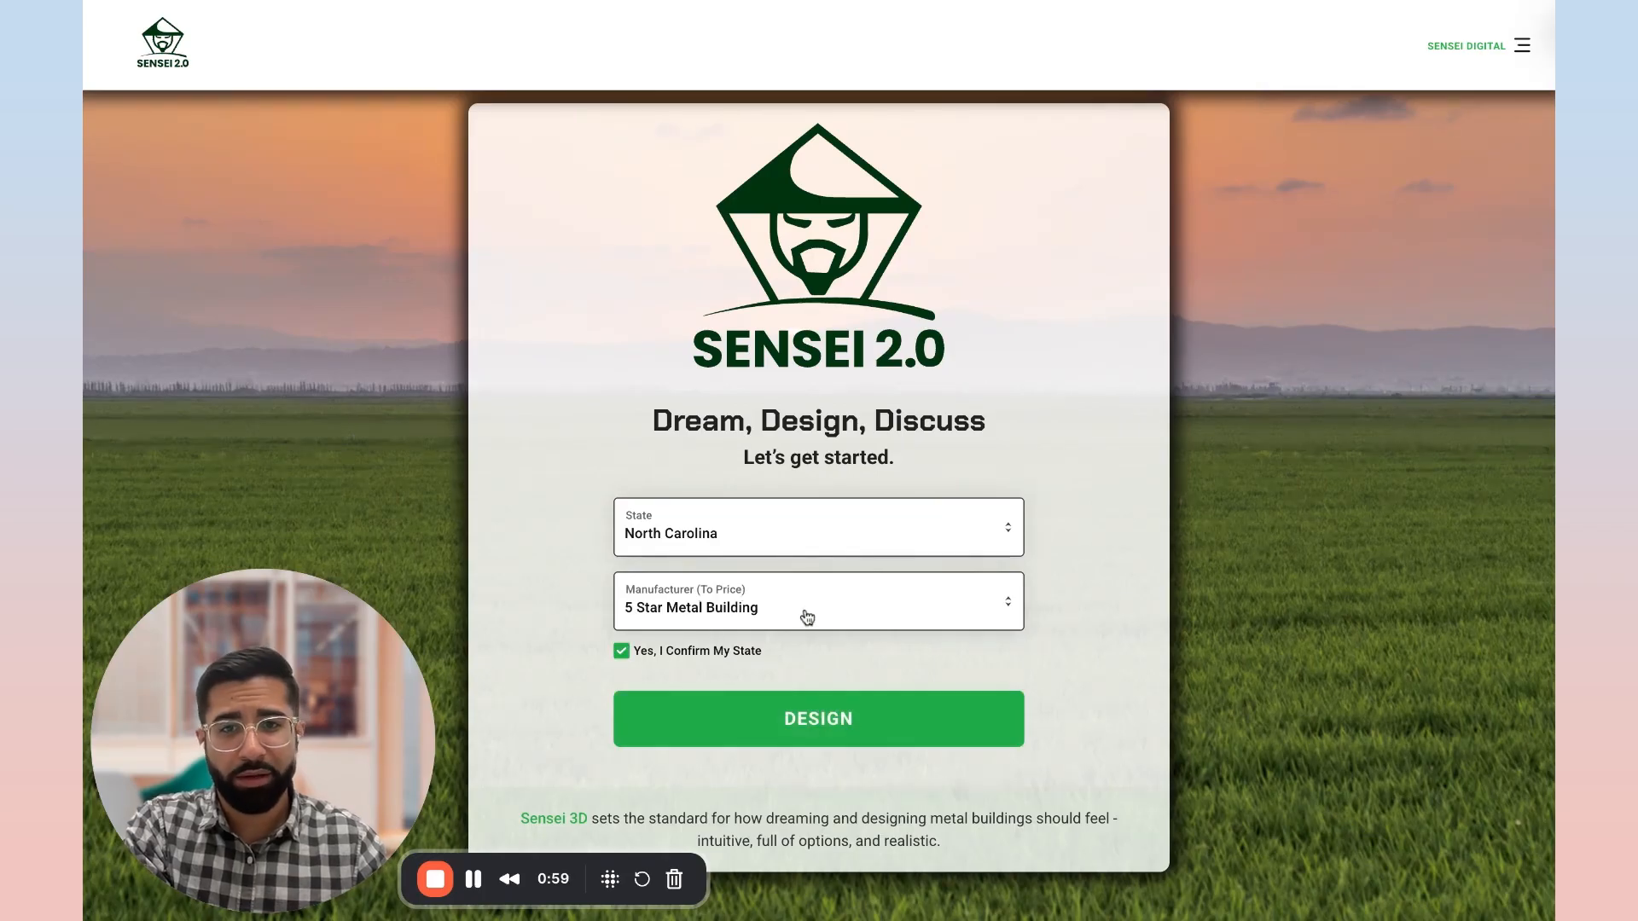
left_click(807, 618)
left_click(775, 793)
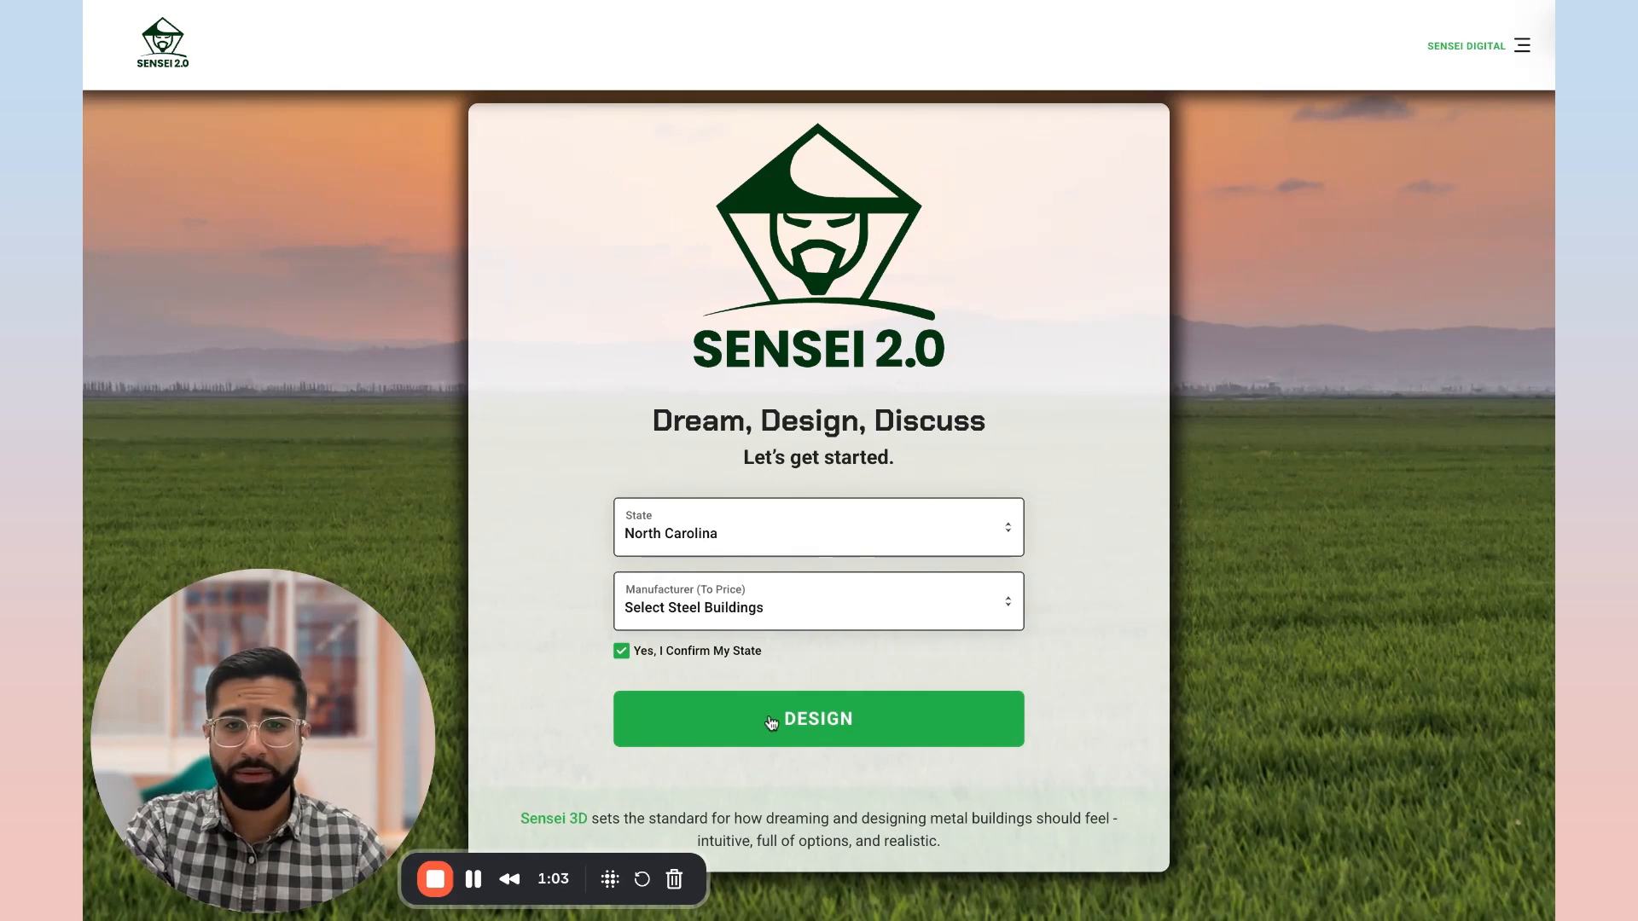
left_click(771, 722)
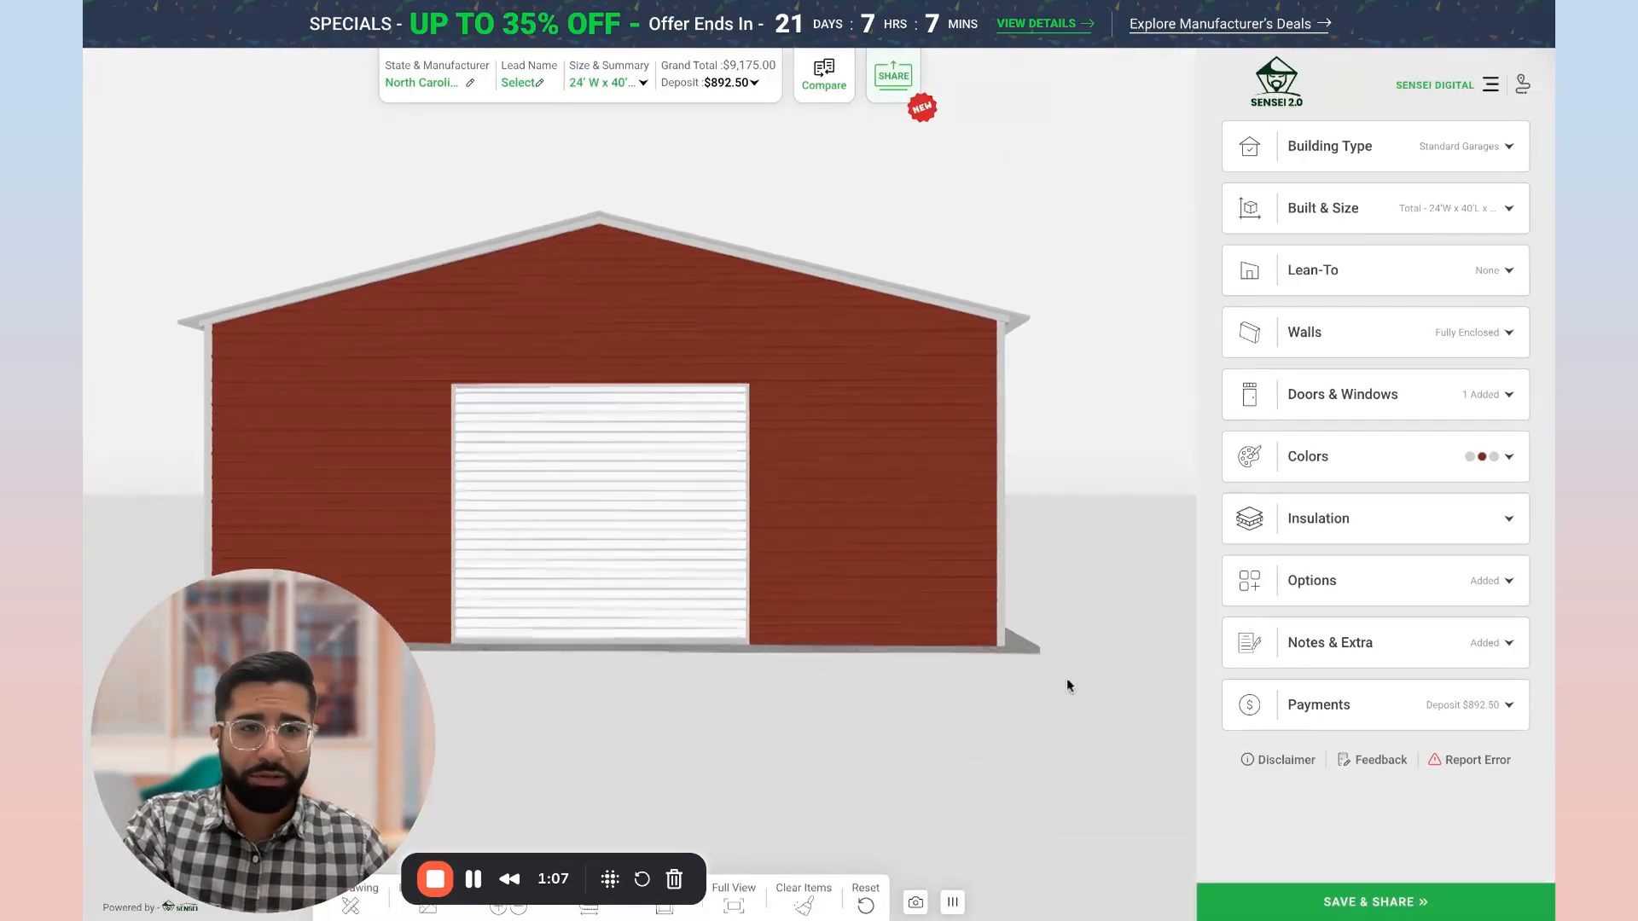
Step: Try Gallery Blue and Ash Gray as the building's roof color
left_click(1331, 458)
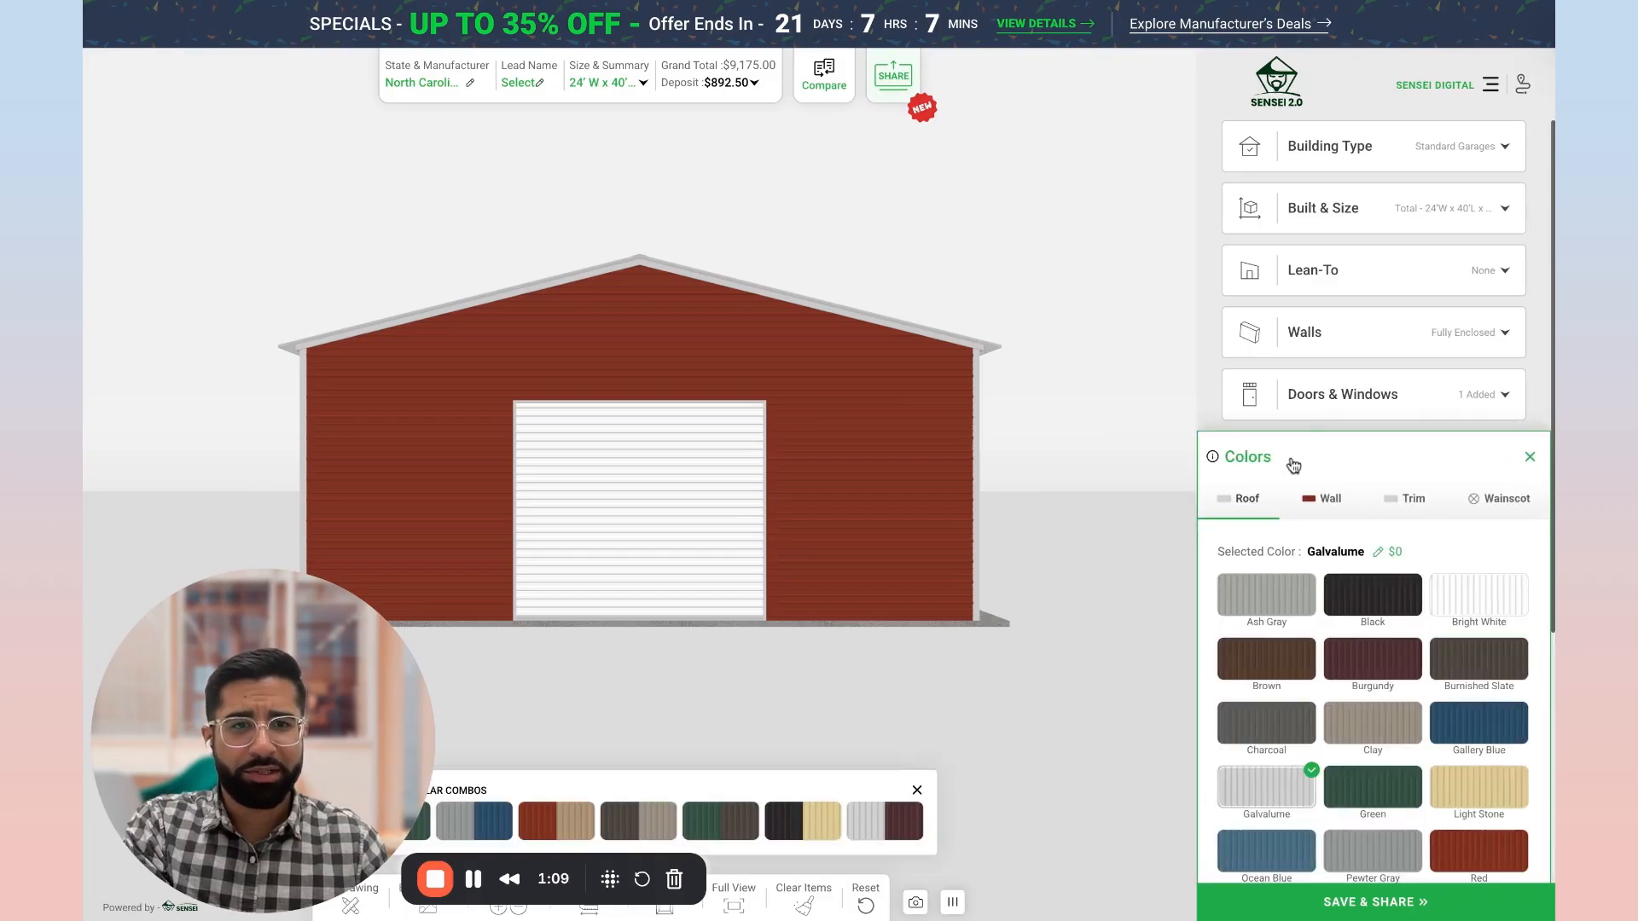
scroll(1294, 465, "down", 3)
left_click(1467, 533)
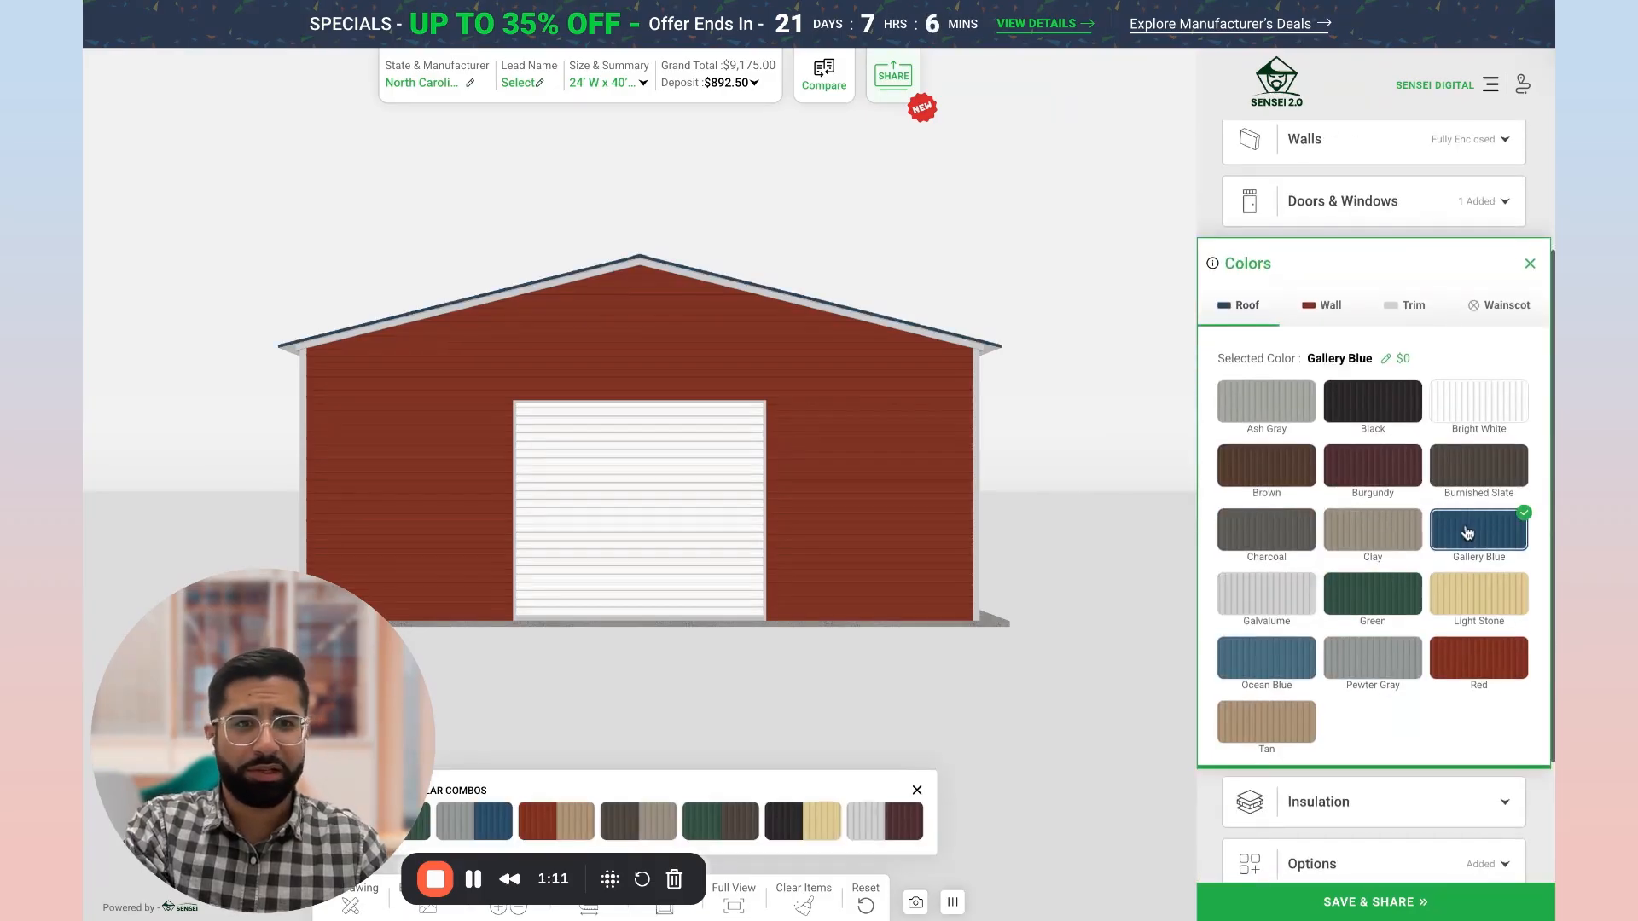
left_click(1274, 409)
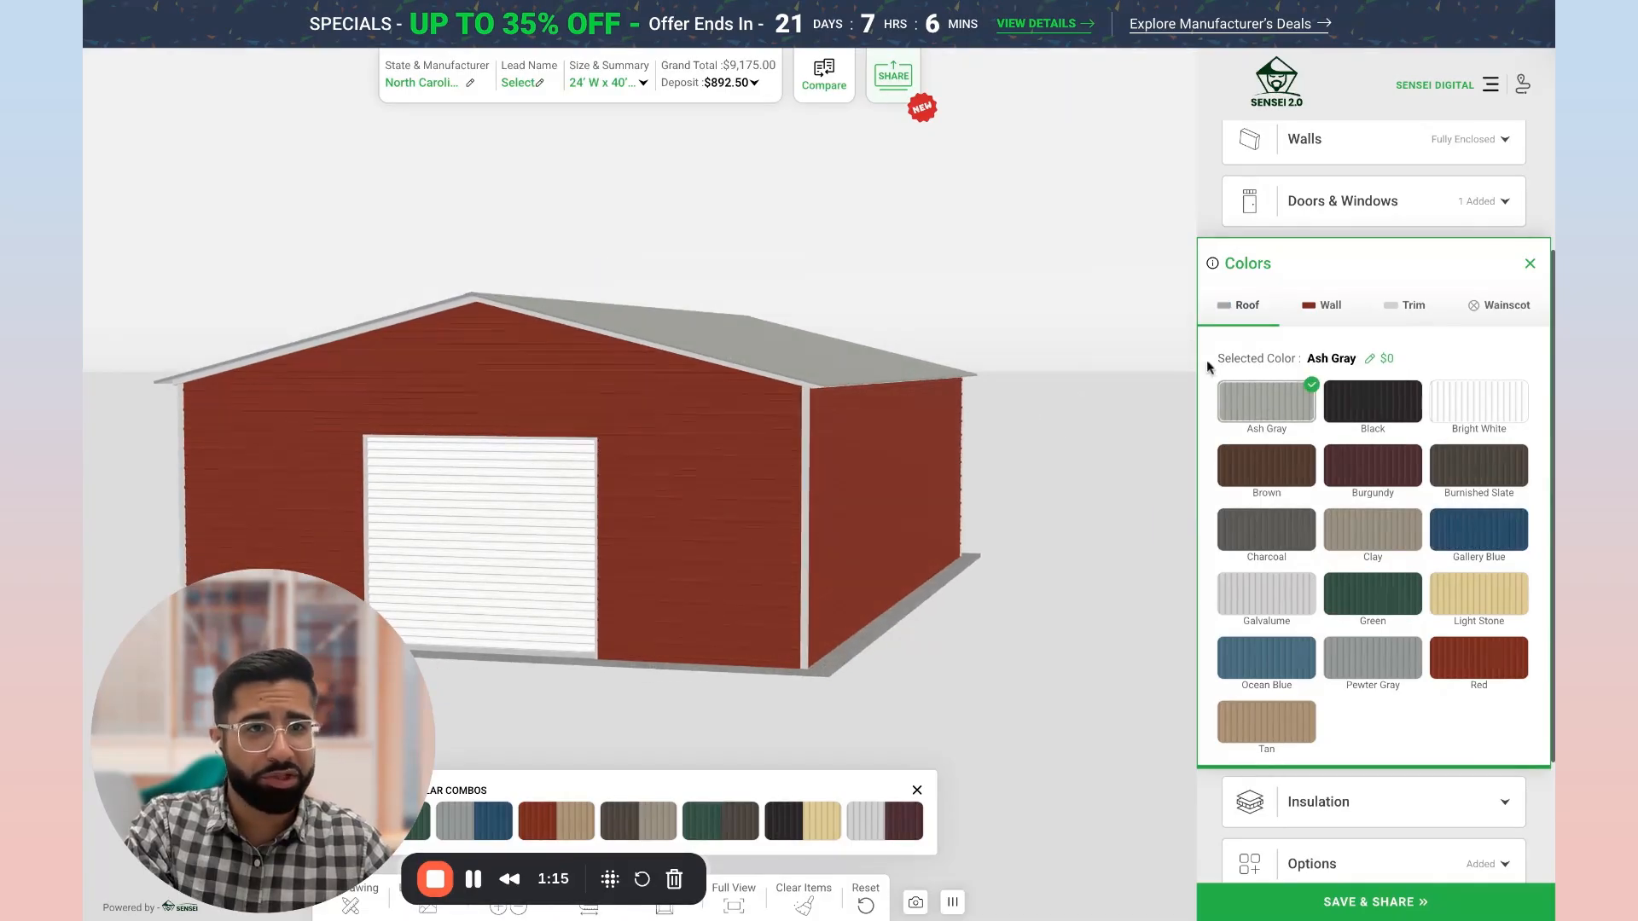
Step: Set the building's wall color to Gallery Blue and its trim color to Black
left_click(1321, 307)
left_click(1485, 534)
left_click(1476, 310)
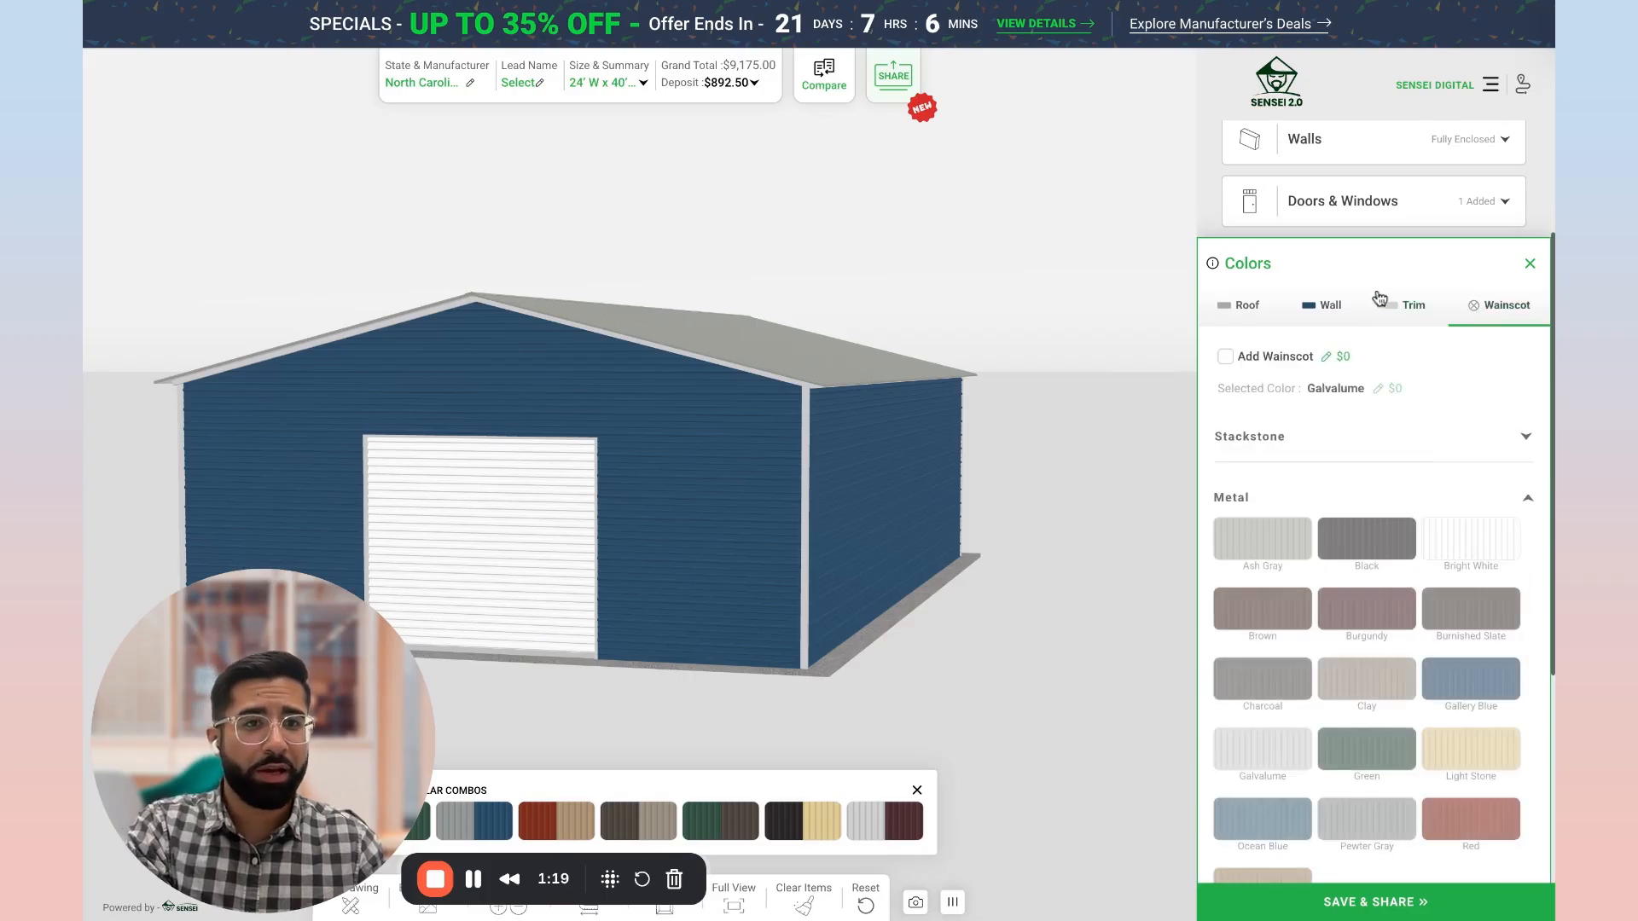
left_click(1408, 308)
left_click(1359, 412)
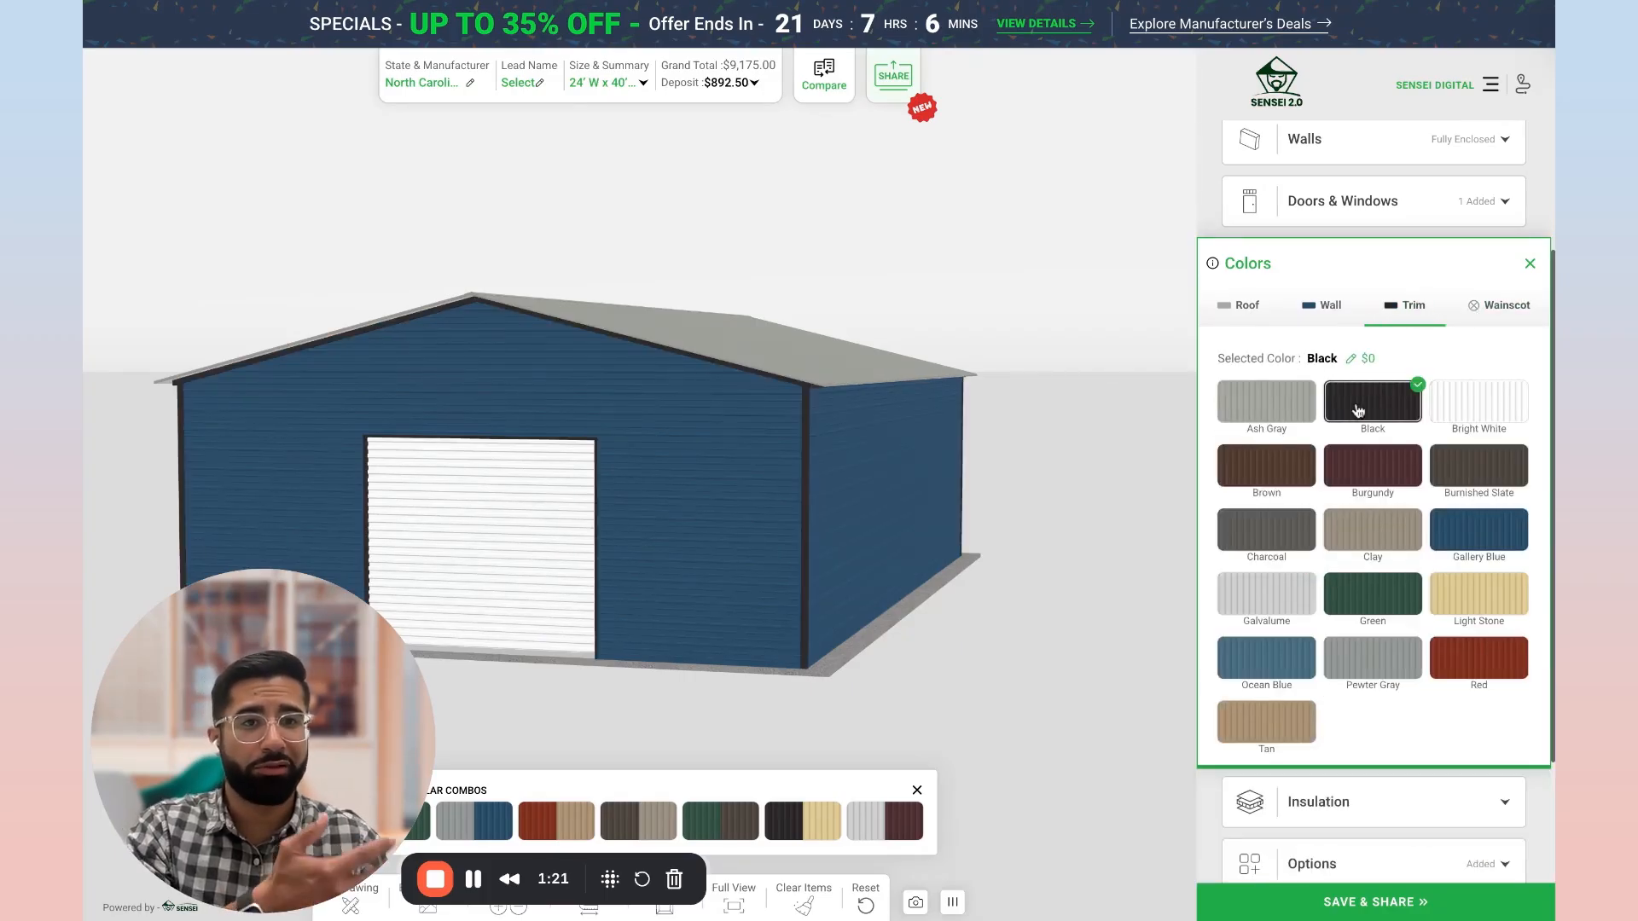
Step: Set the roof color to Black and add a Black metal wainscot to the building
left_click(1229, 309)
left_click(1376, 405)
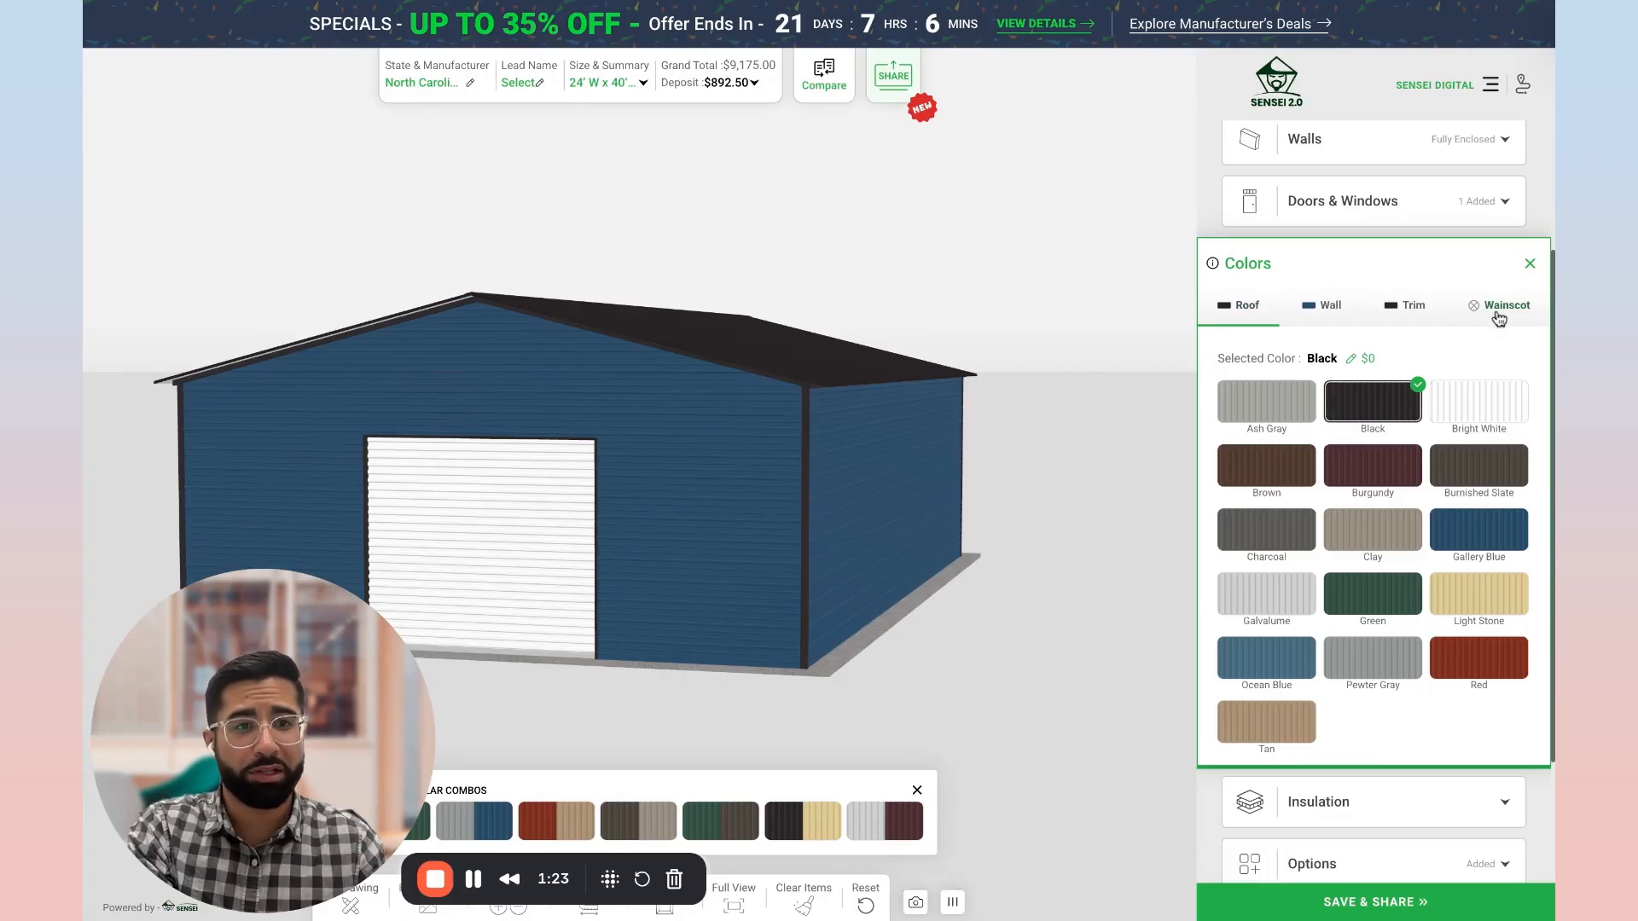
left_click(1499, 315)
left_click(1227, 356)
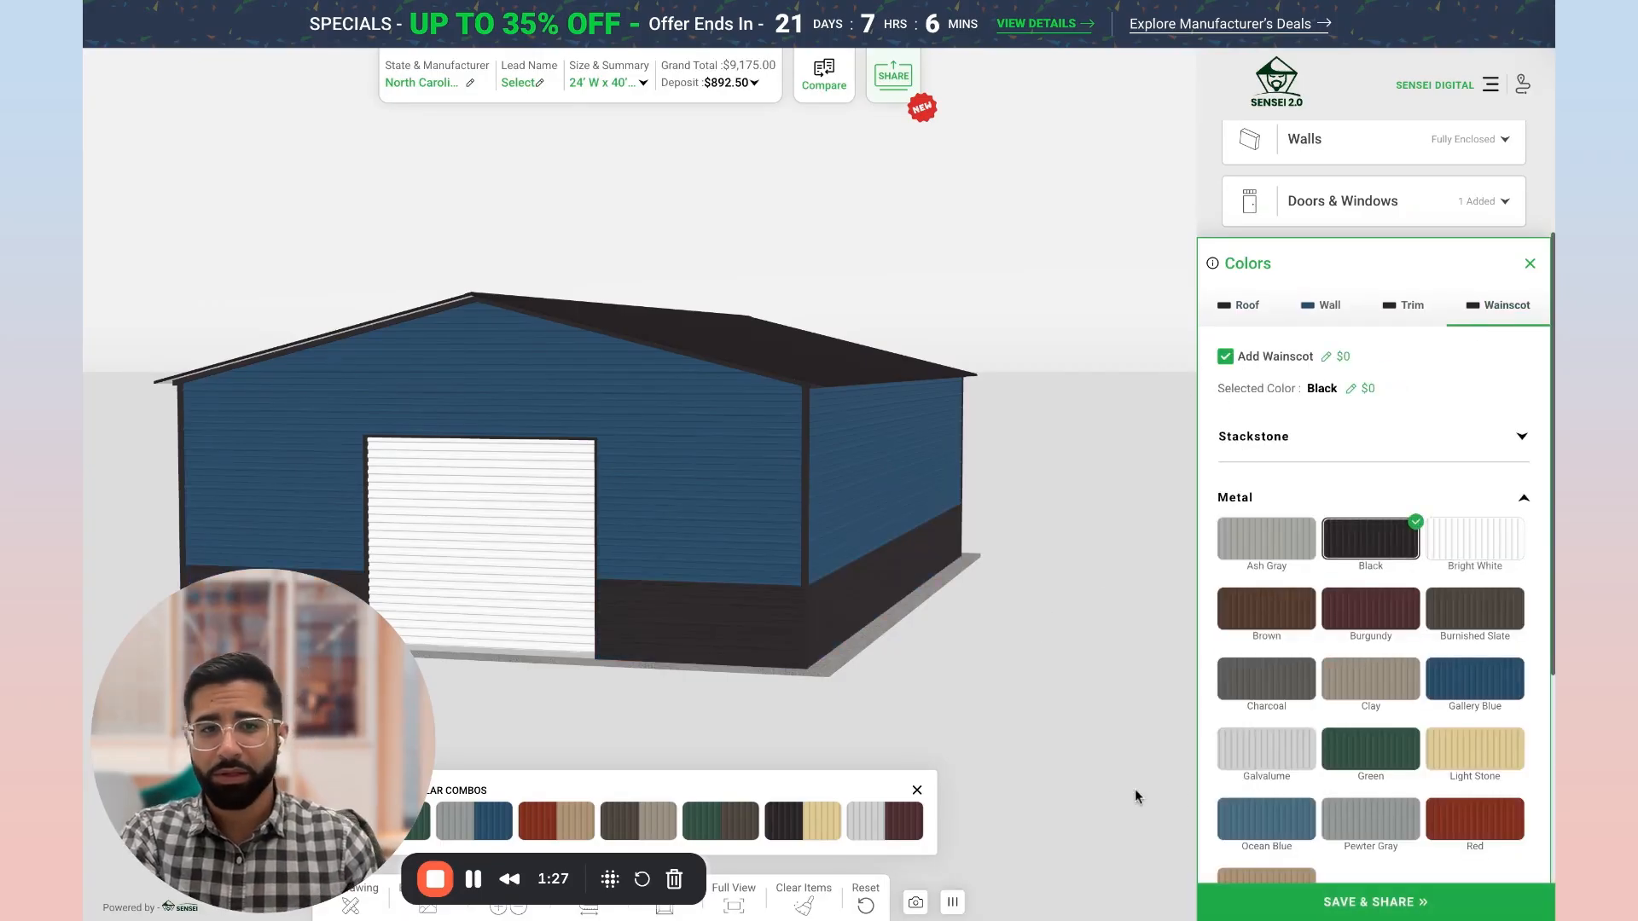
Step: Save the quote under a new lead, entering the lead's first and last name
left_click(1318, 909)
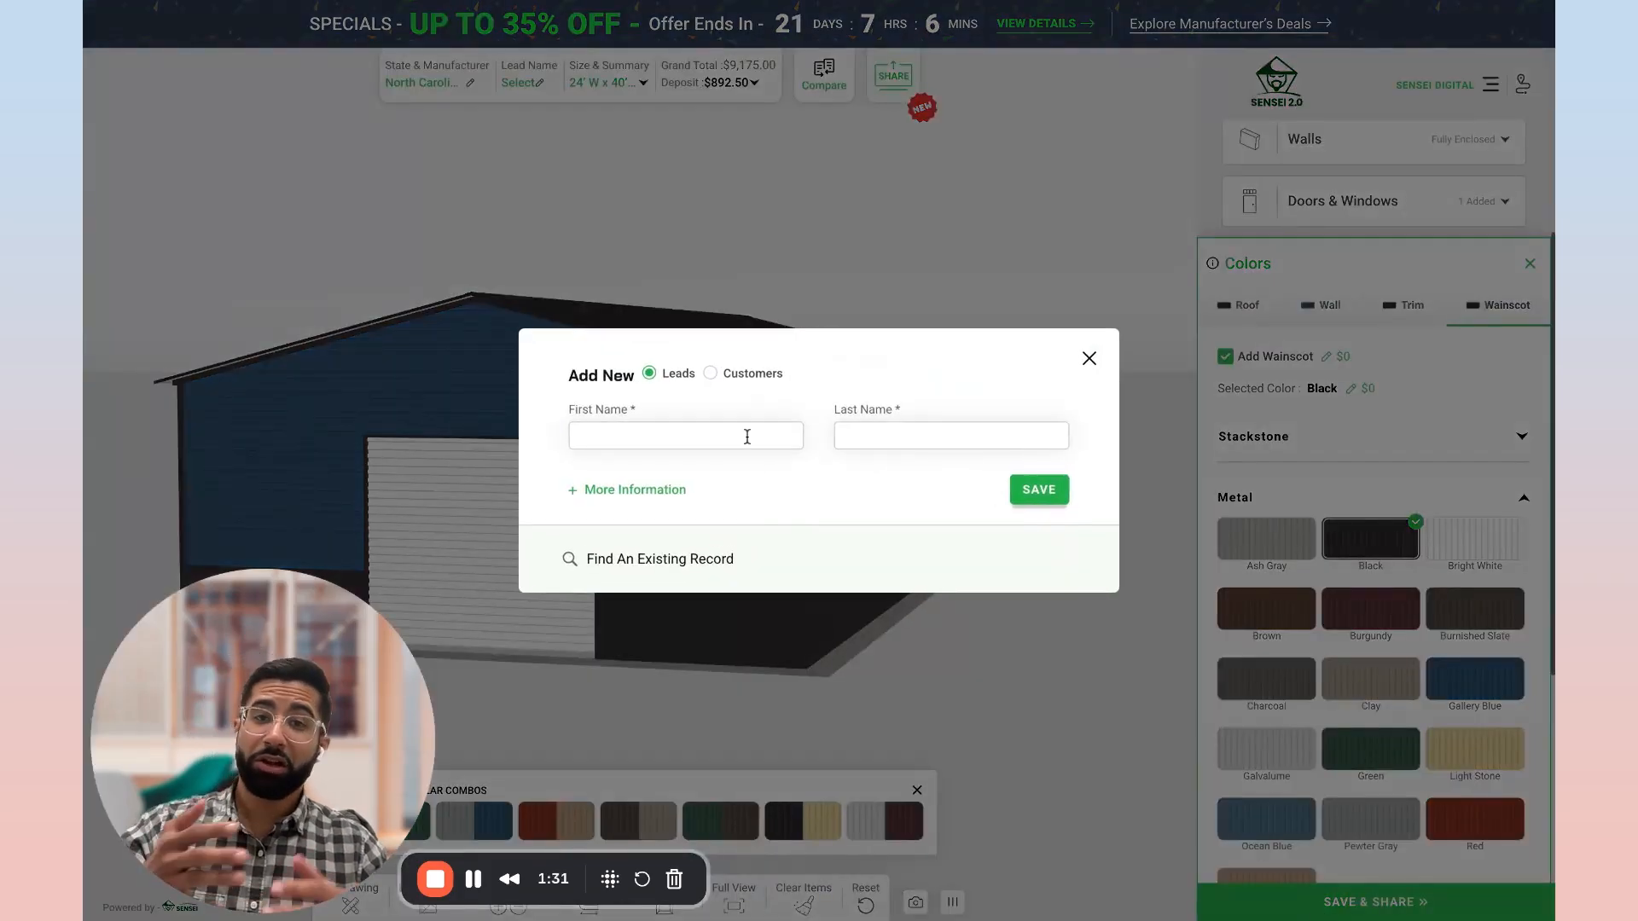
left_click(666, 436)
type("Anthony")
left_click(950, 429)
type("Test")
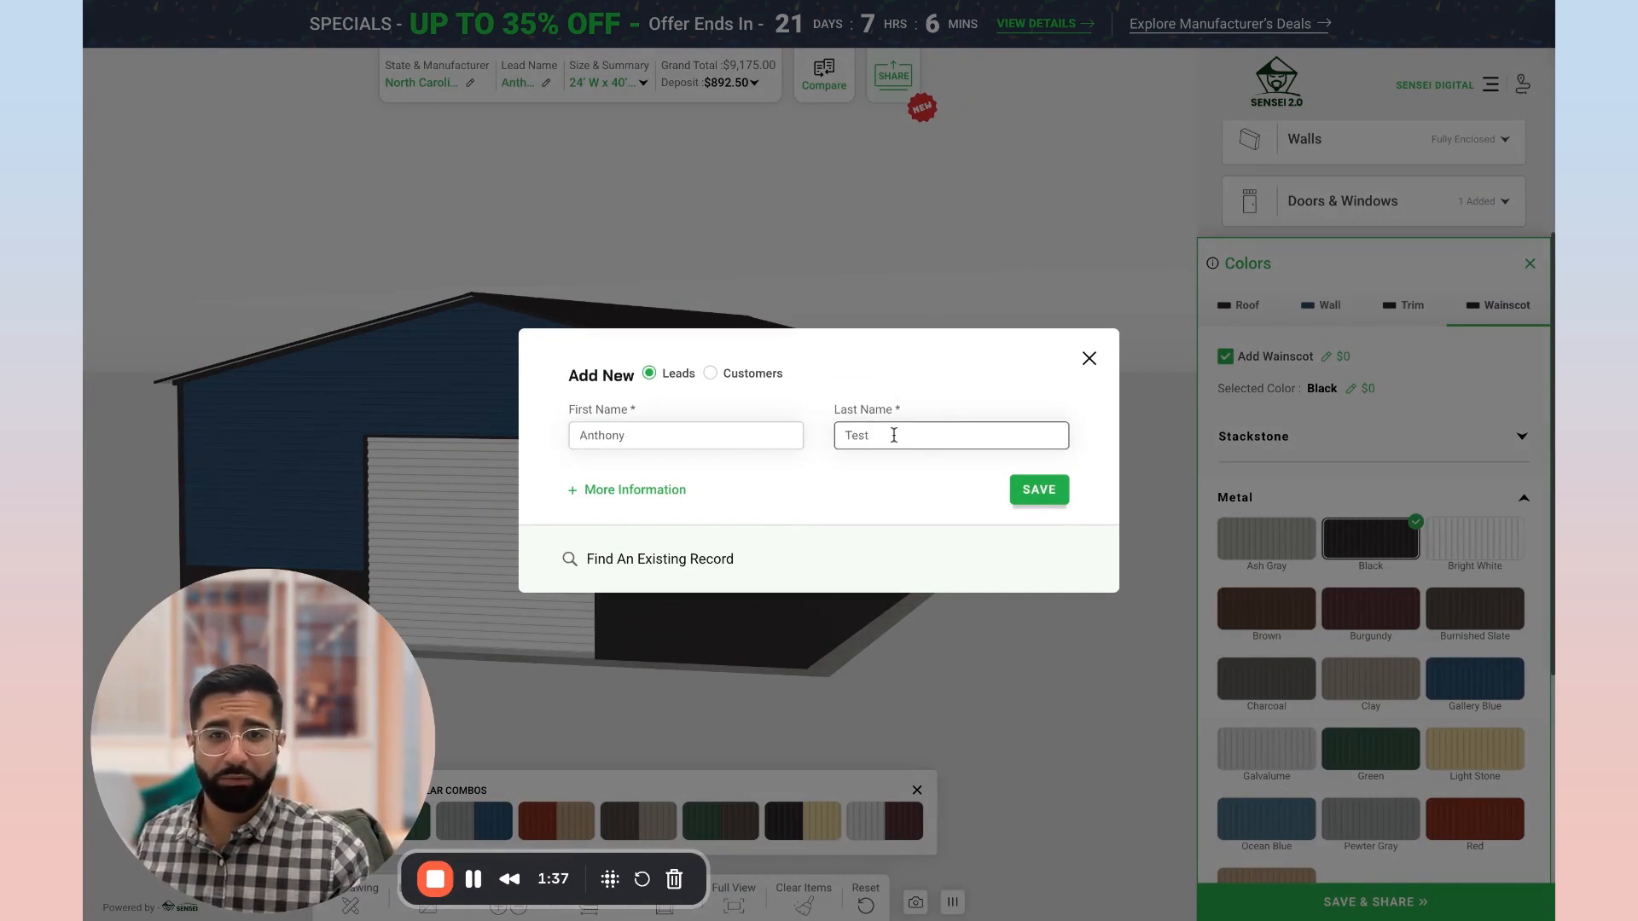
left_click(893, 437)
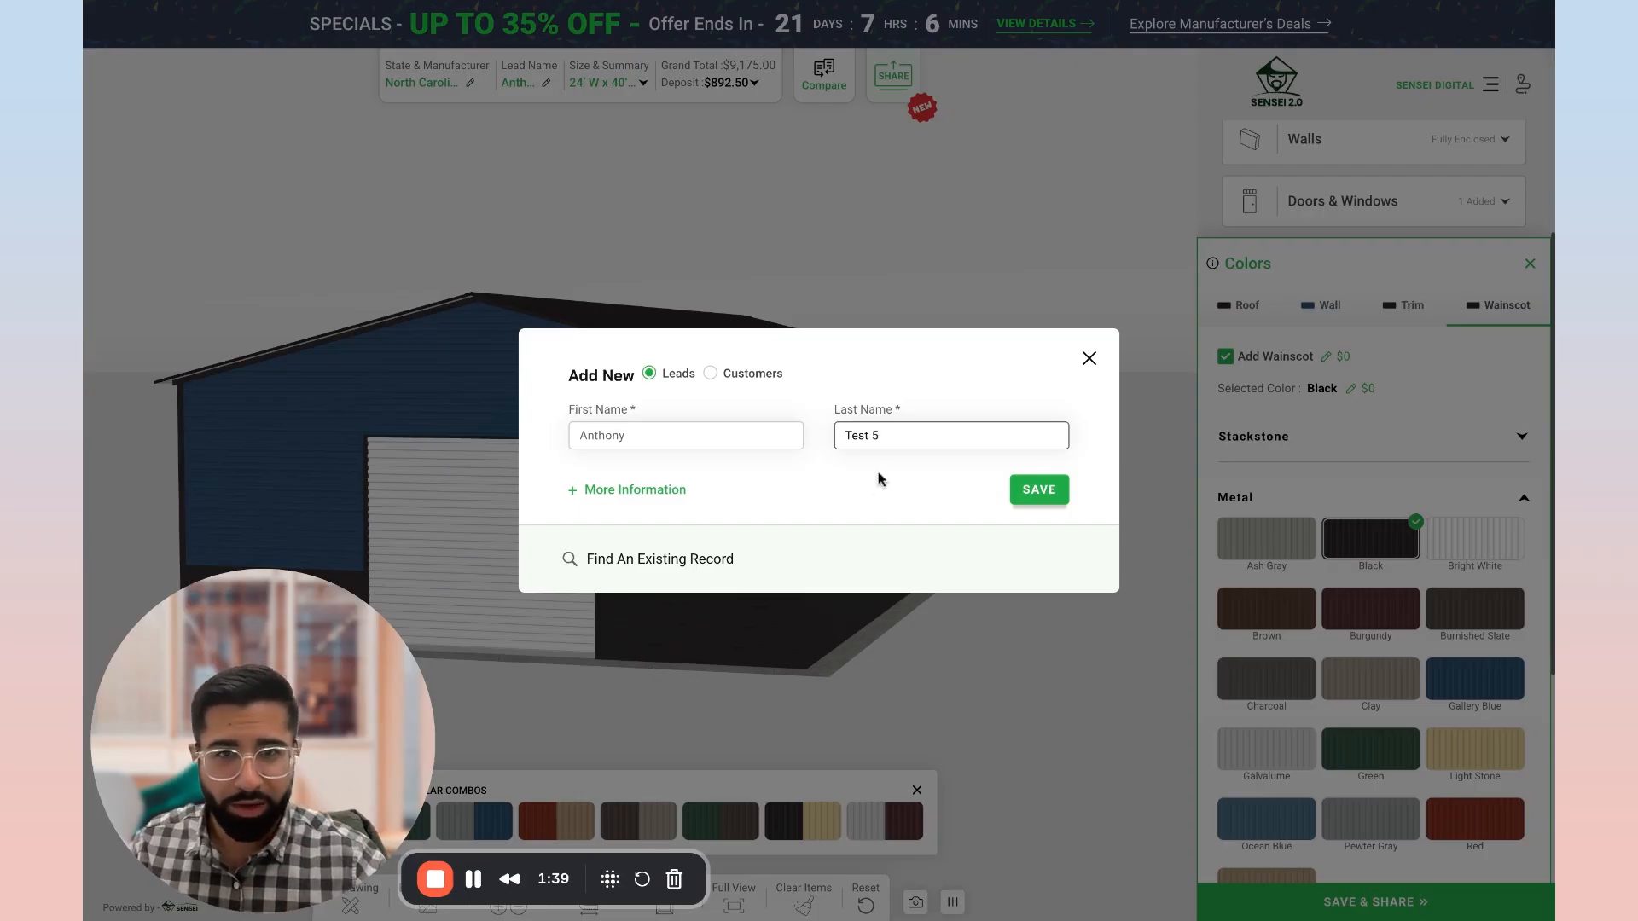
left_click(1031, 489)
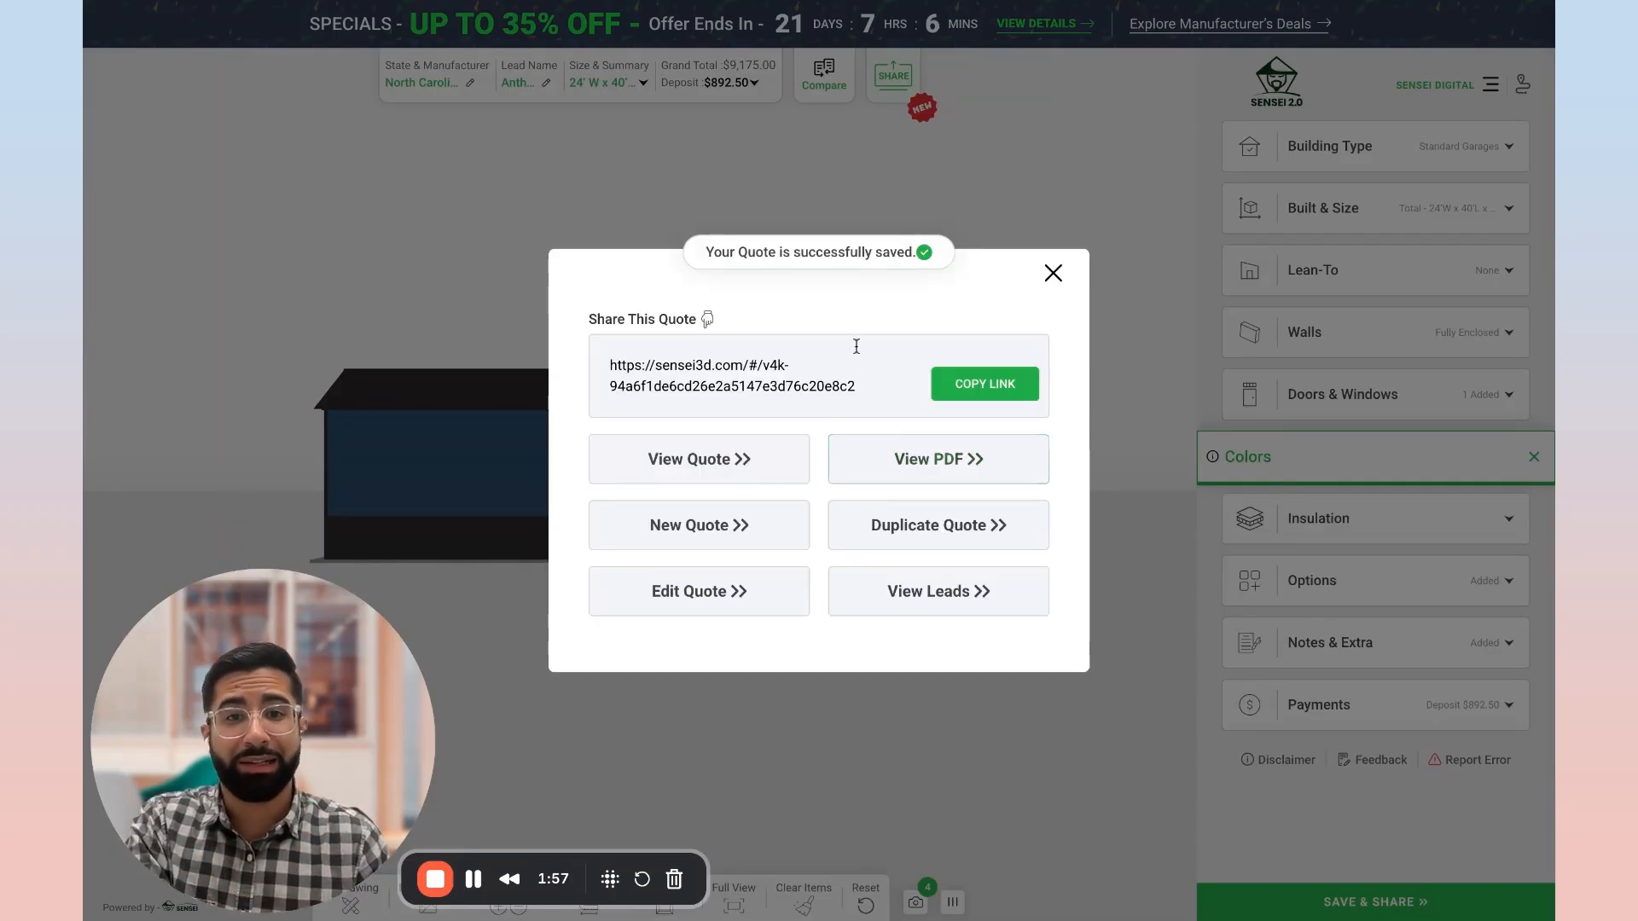
Step: Copy the saved quote's share link and open the quote's record in the CRM
left_click(957, 385)
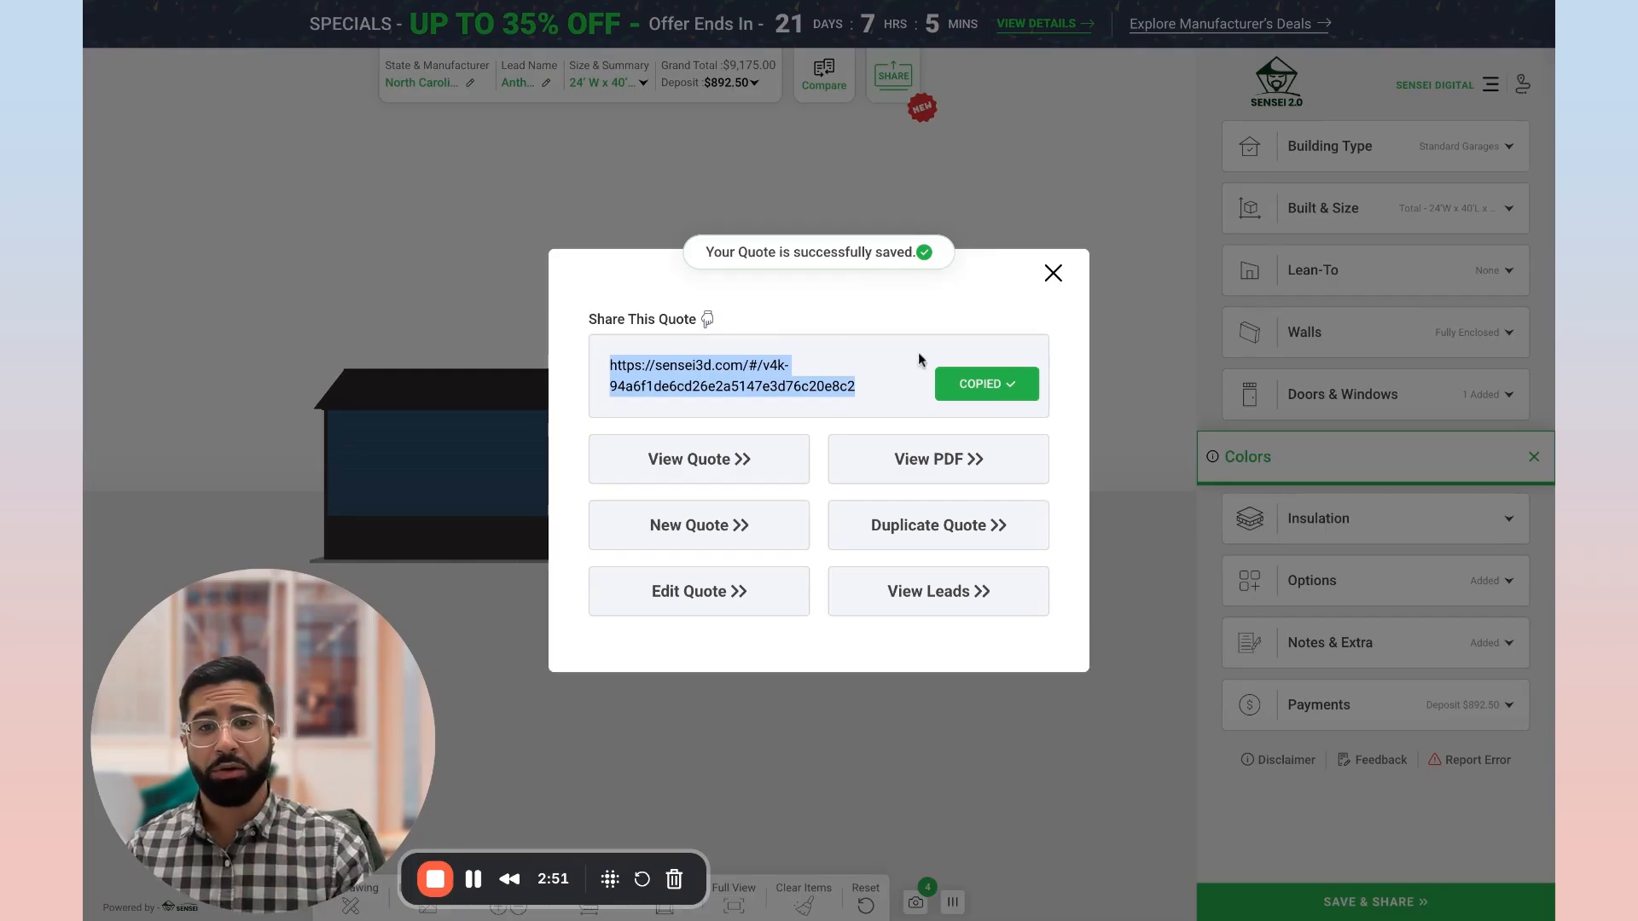
left_click(737, 463)
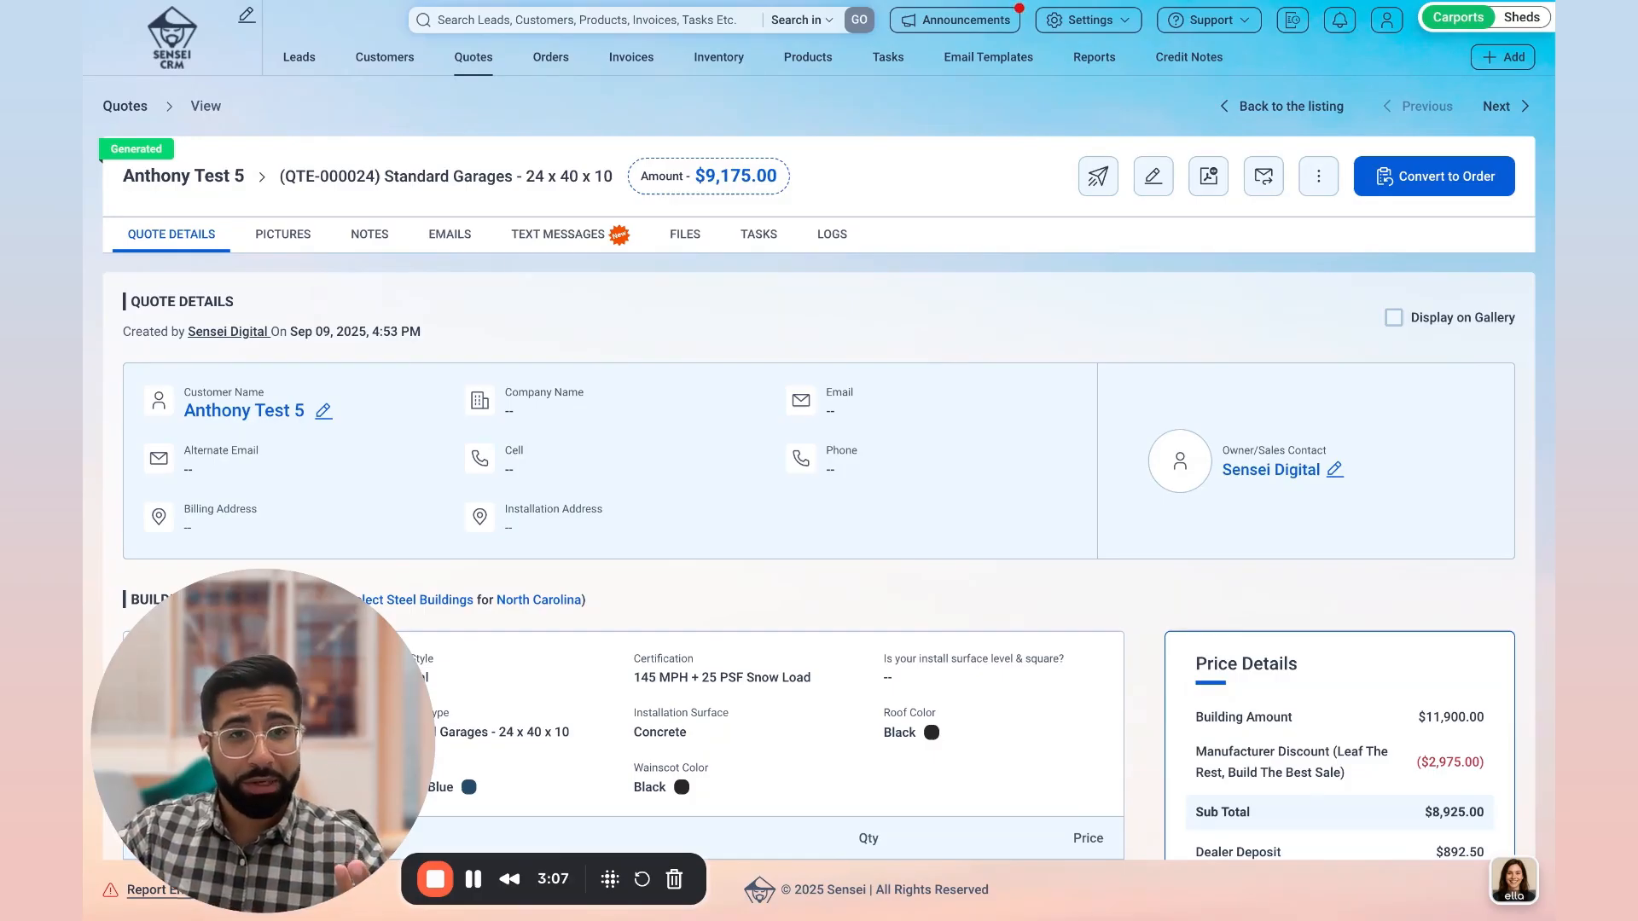
Step: Check the quote's sharing options and read through its PDF, including the price breakdown, building views and floor plan
left_click(1099, 188)
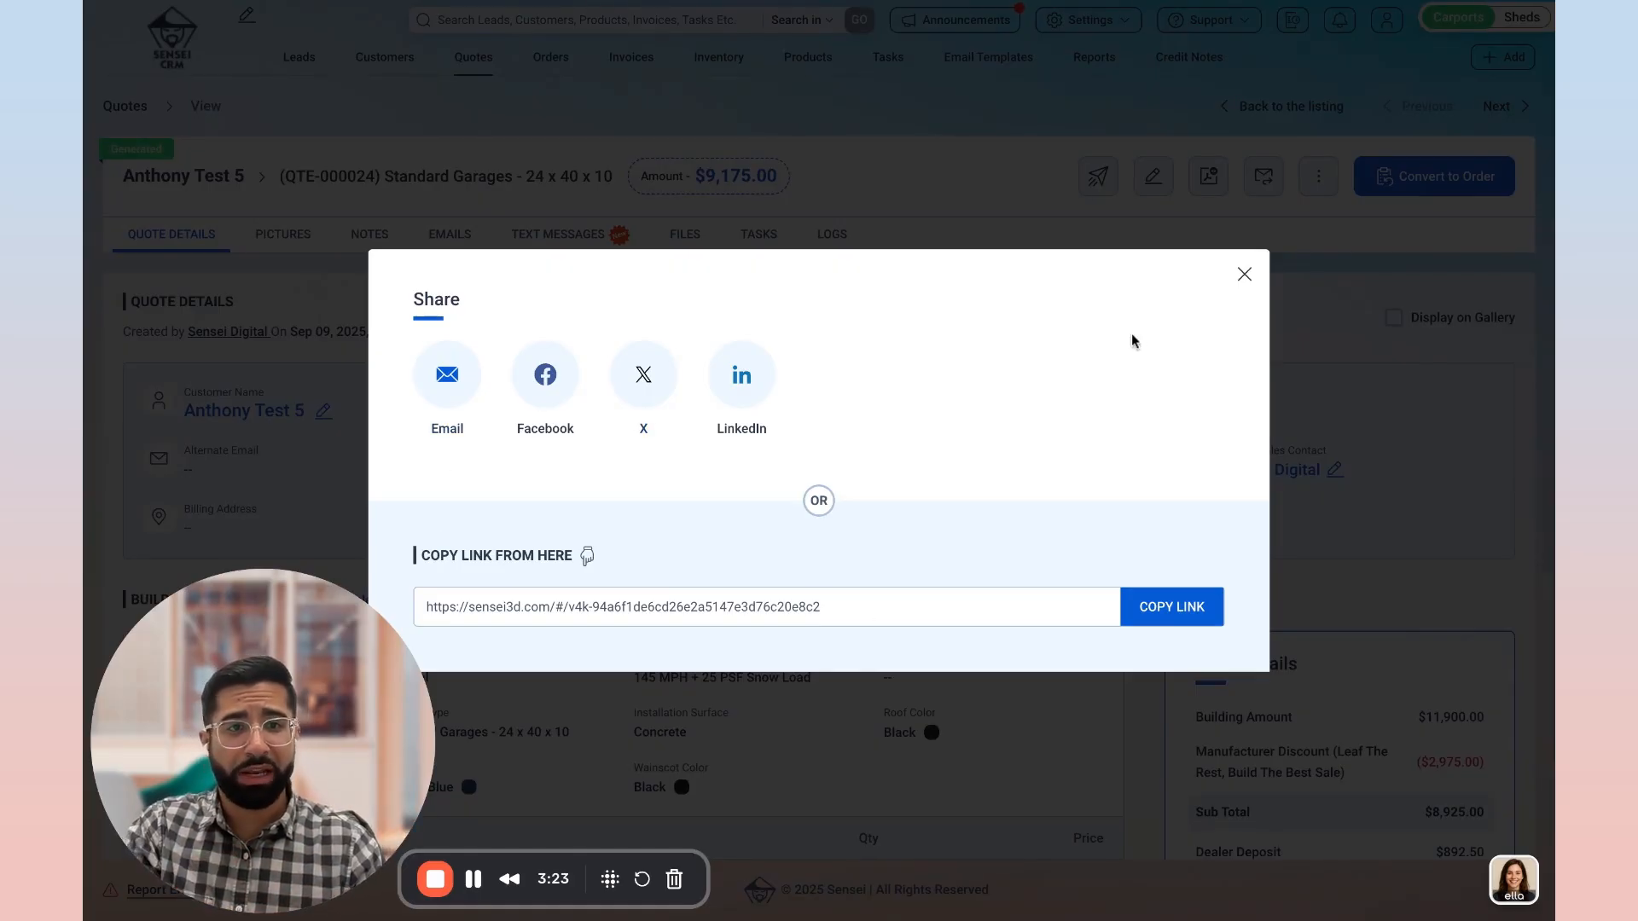
left_click(1243, 276)
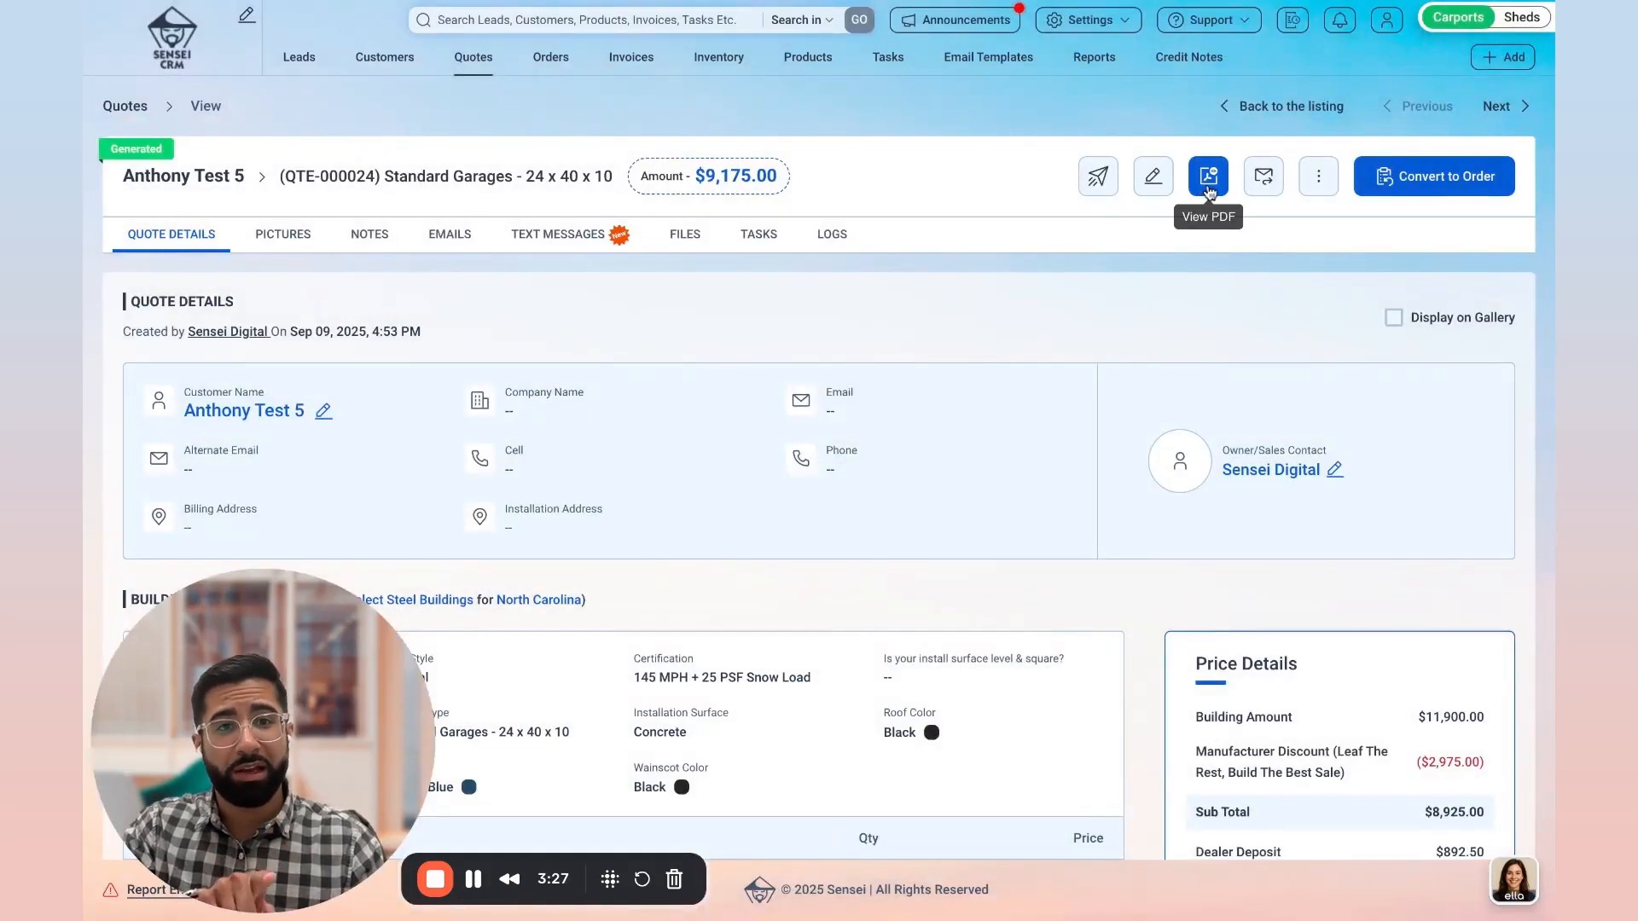
left_click(1209, 179)
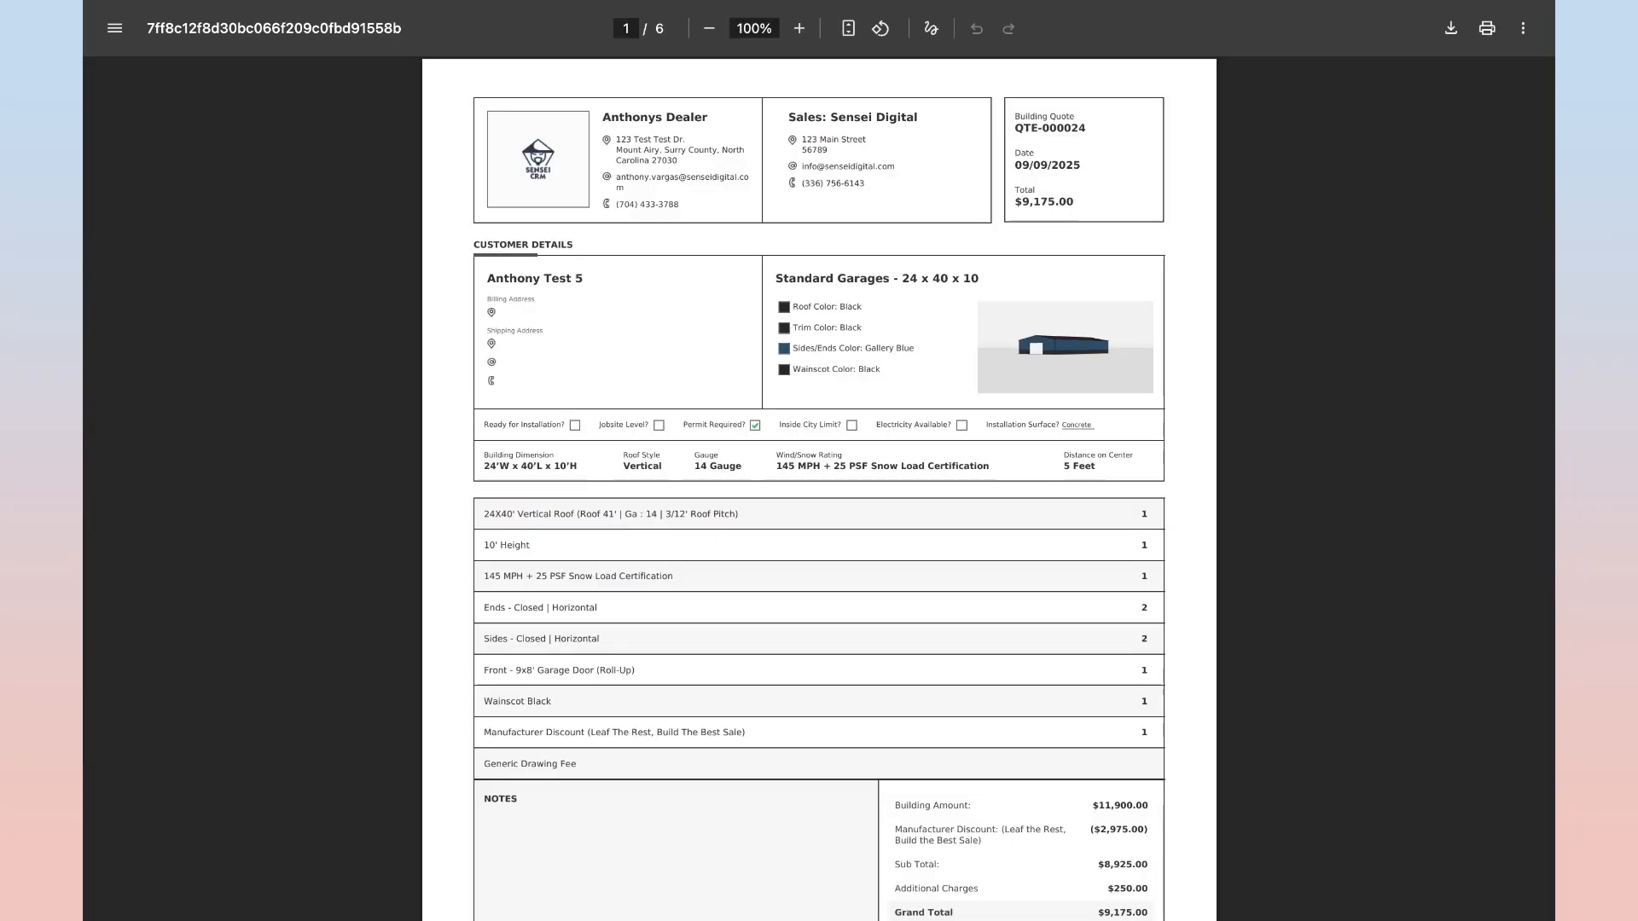
scroll(1066, 337, "down", 10)
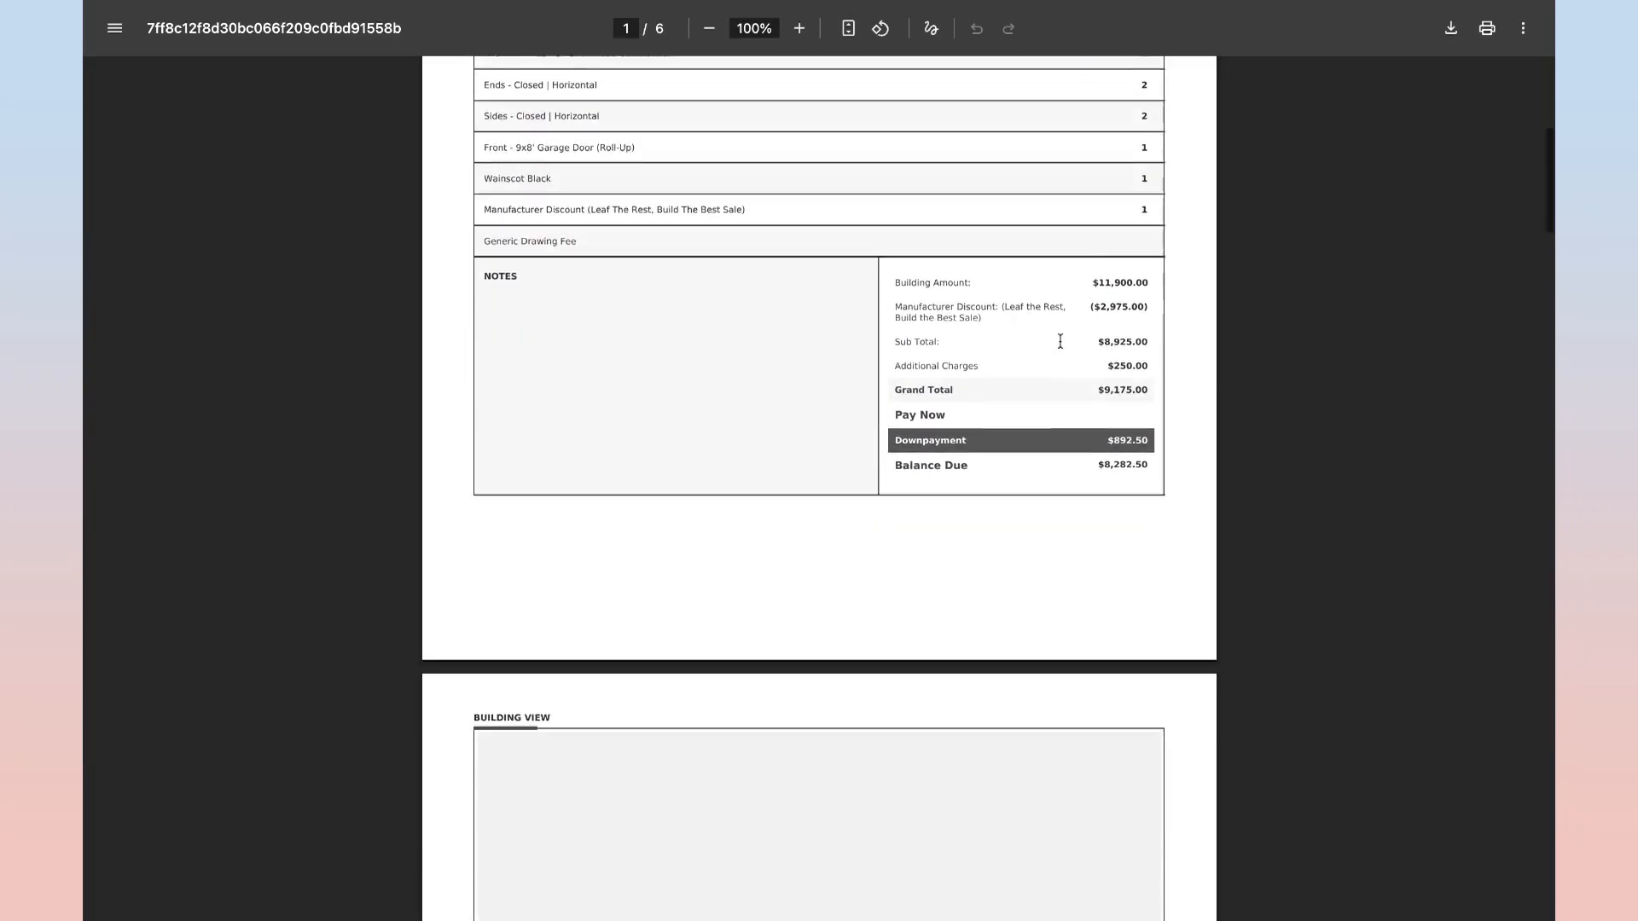
scroll(1060, 342, "up", 8)
scroll(928, 500, "down", 4)
scroll(947, 692, "down", 20)
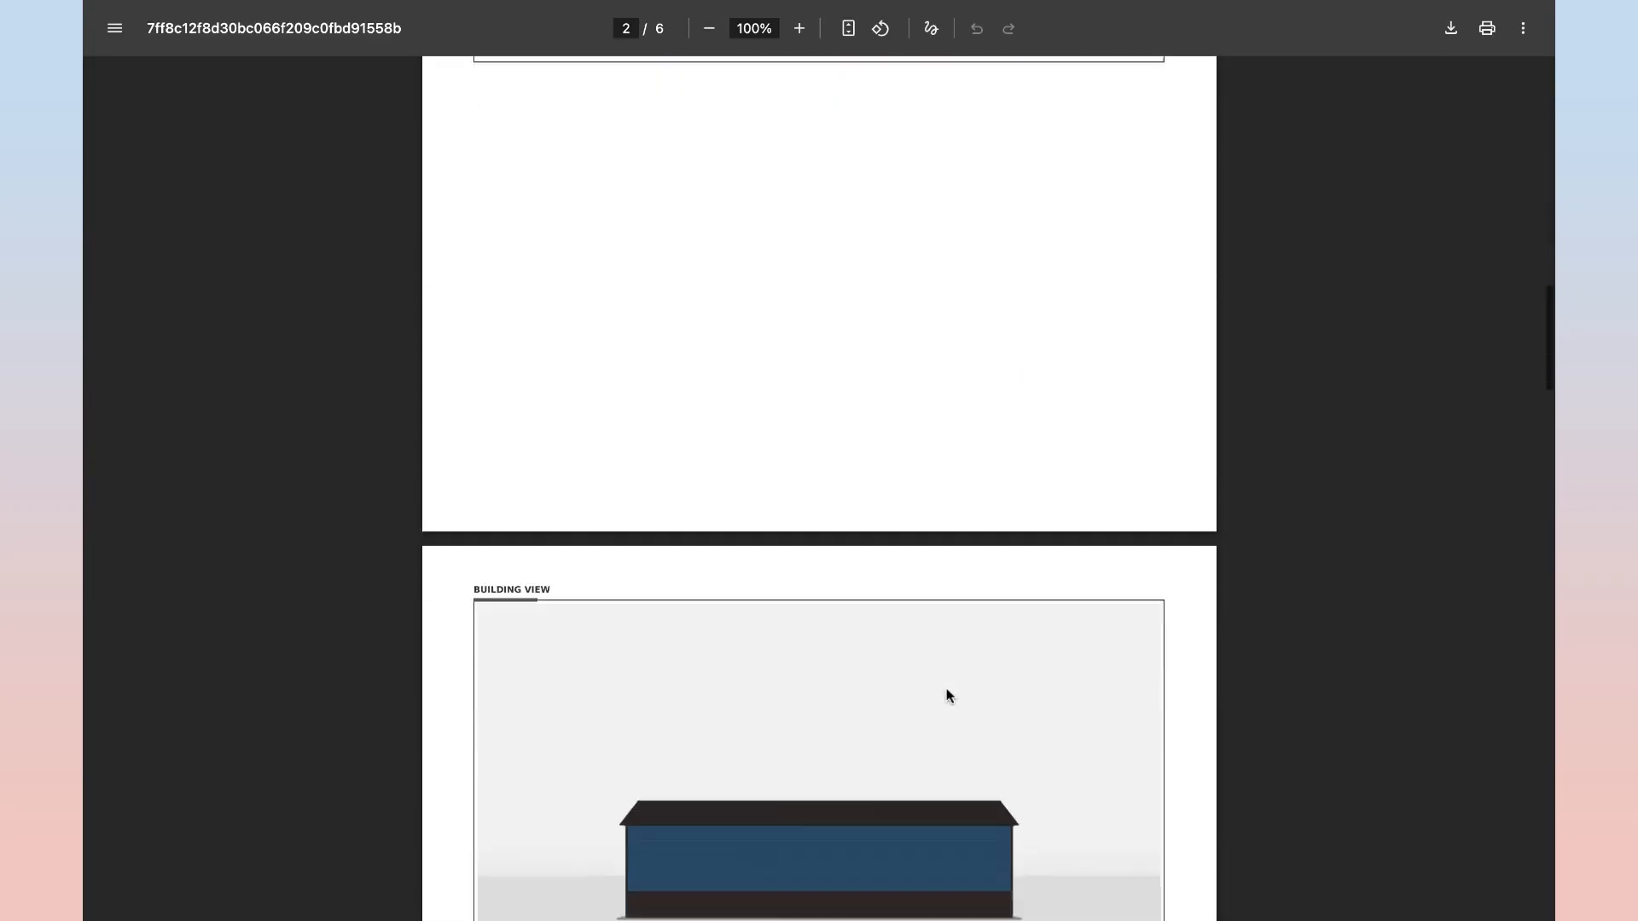
scroll(947, 685, "down", 20)
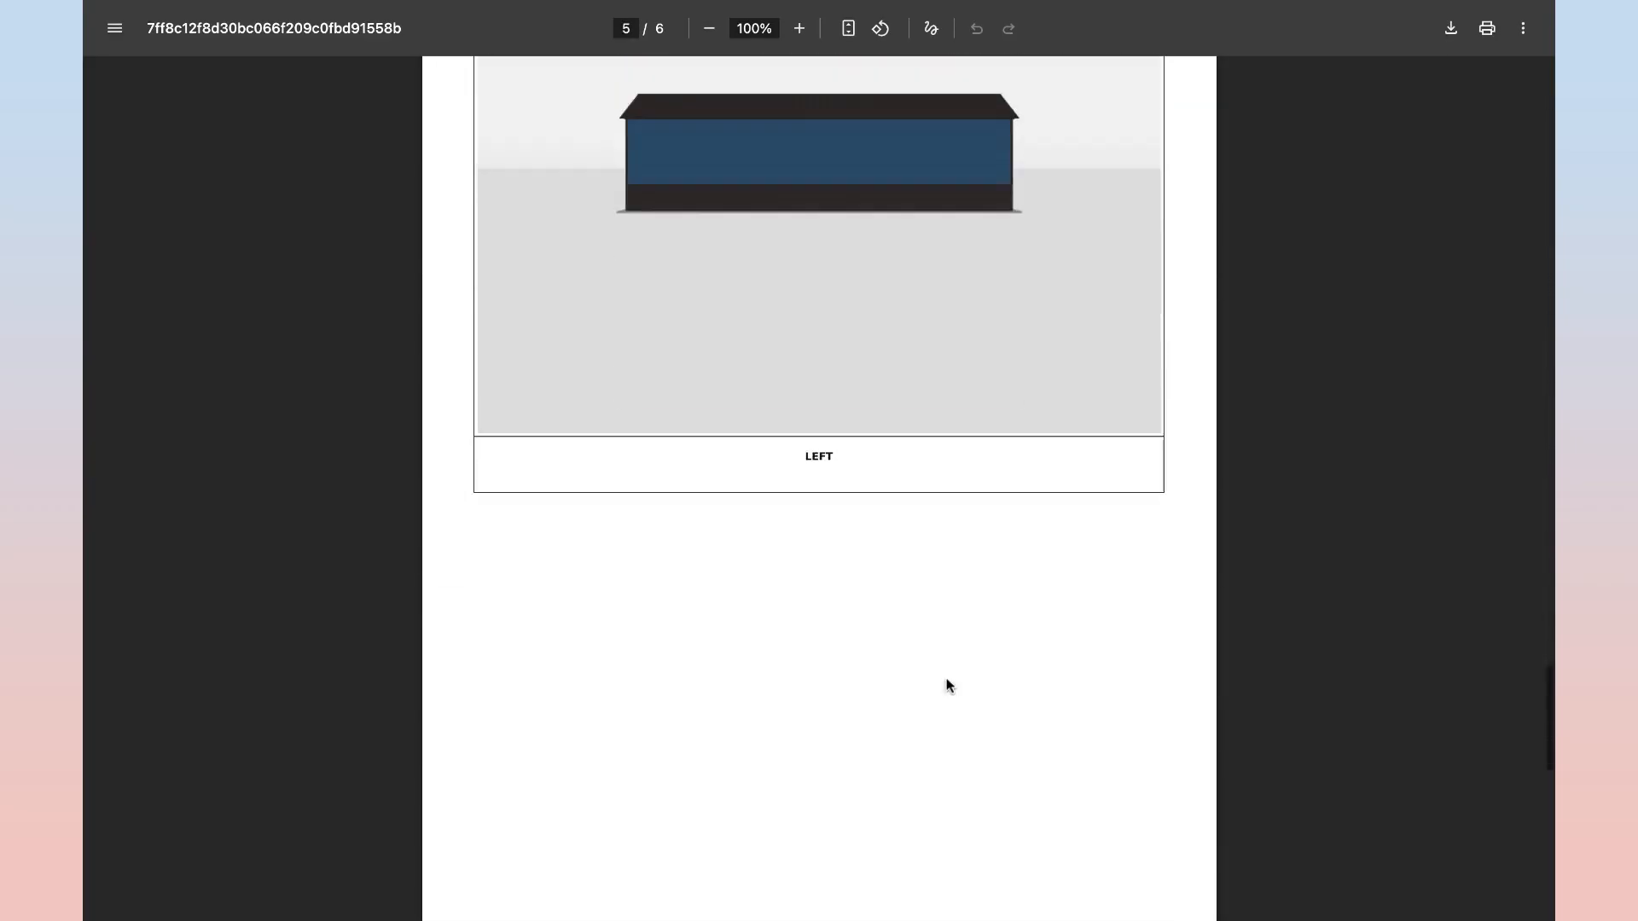
scroll(922, 645, "down", 3)
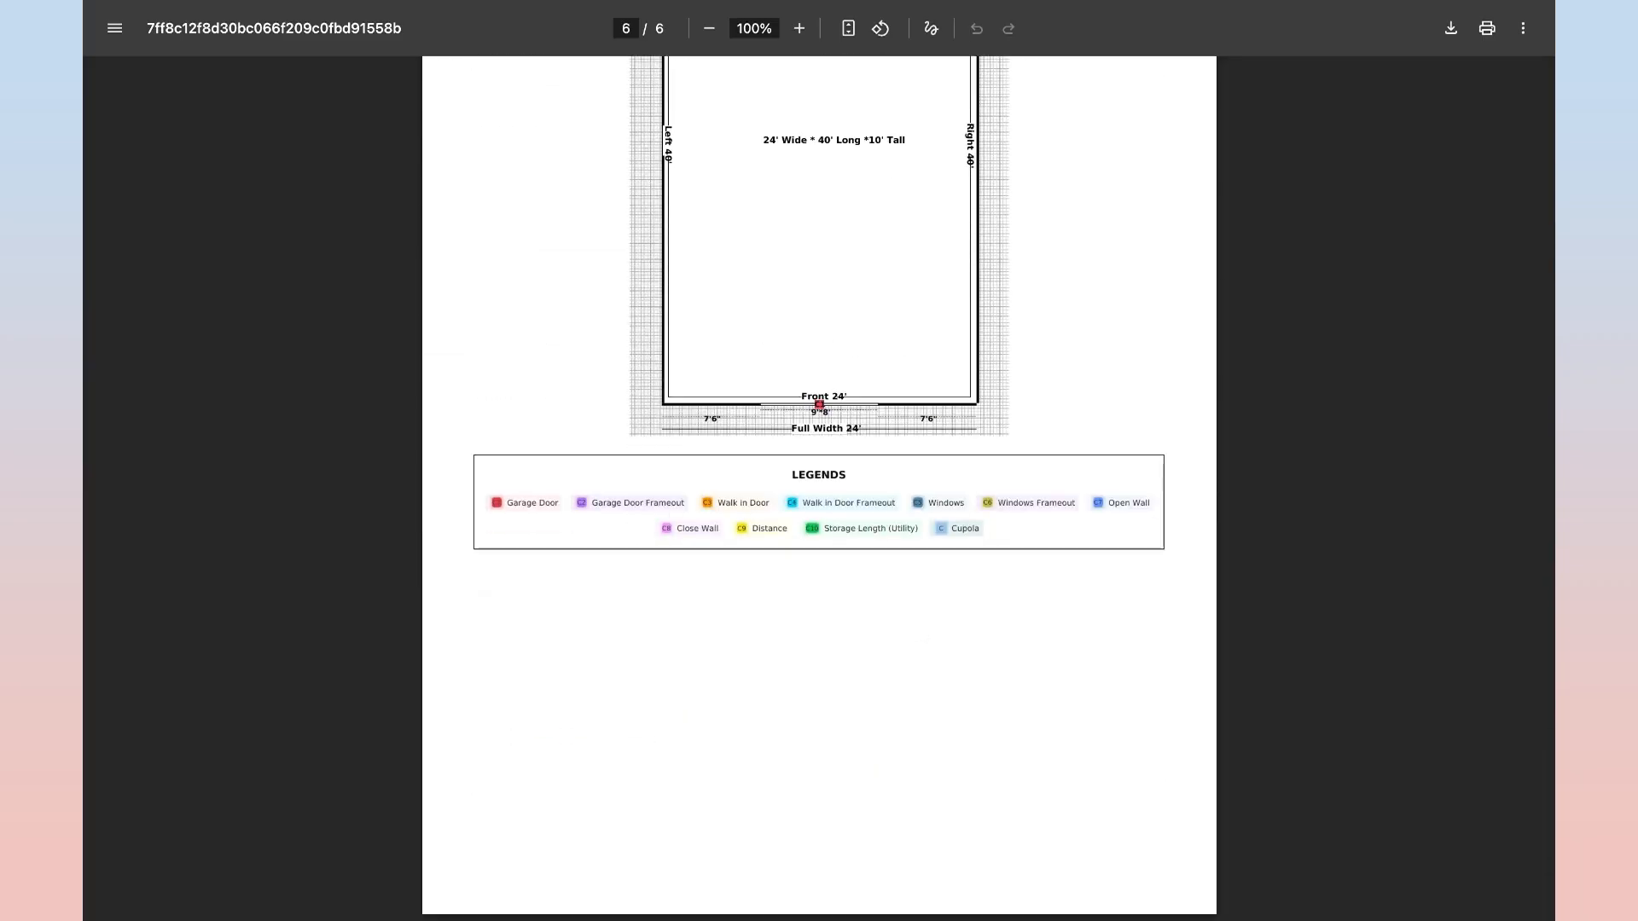
key("ctrl+w")
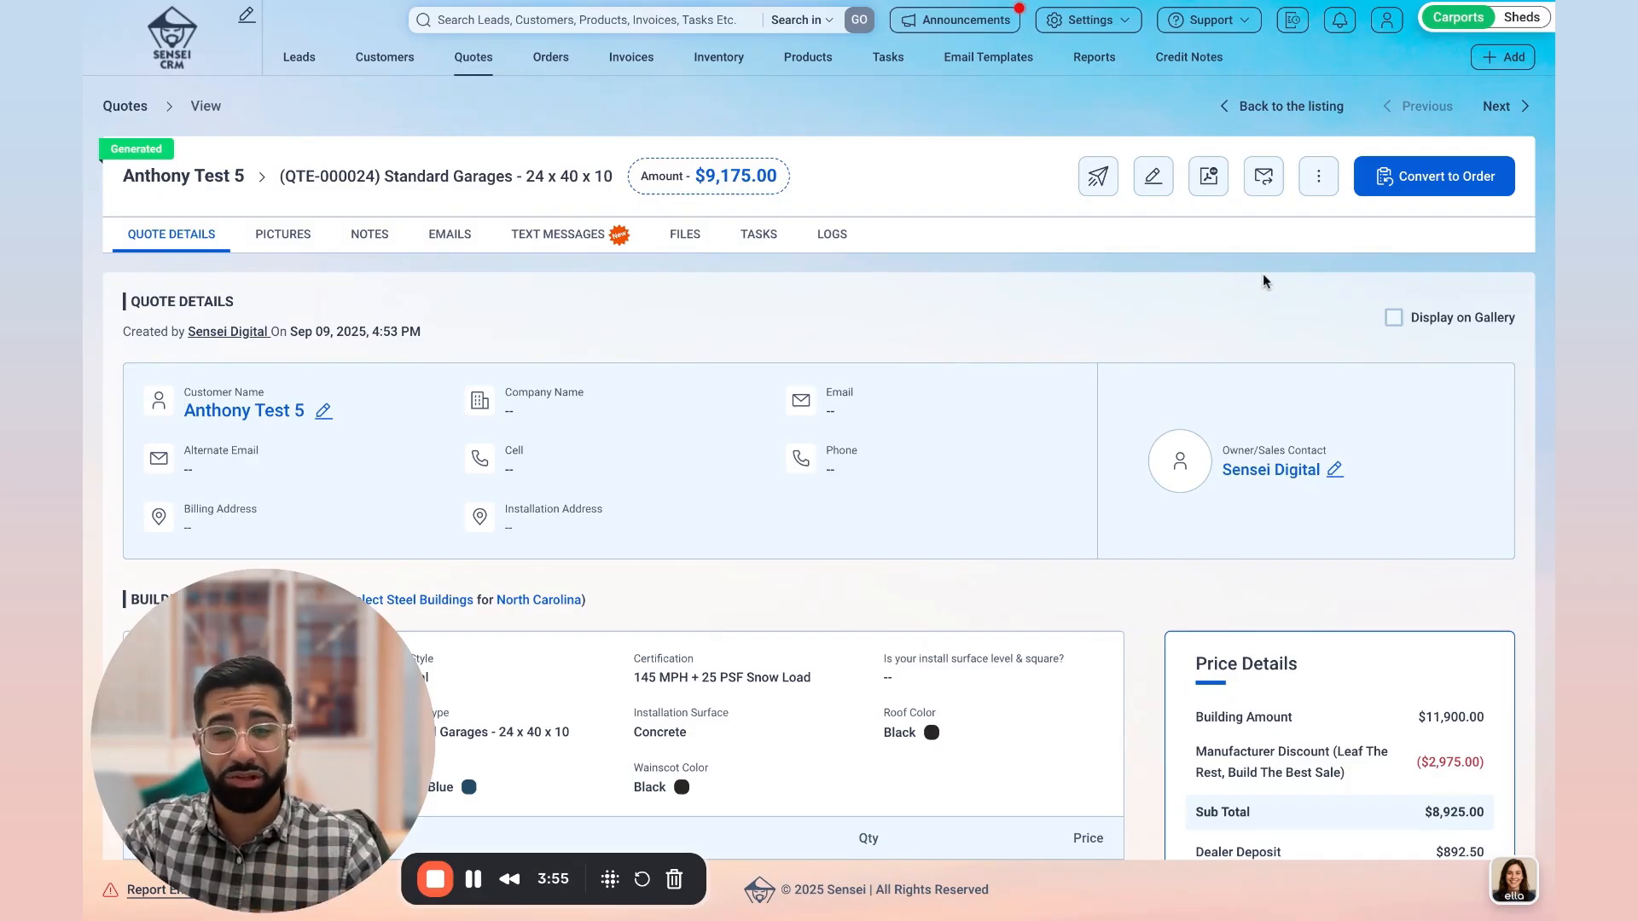
Step: Try to convert the quote to an order
left_click(1417, 176)
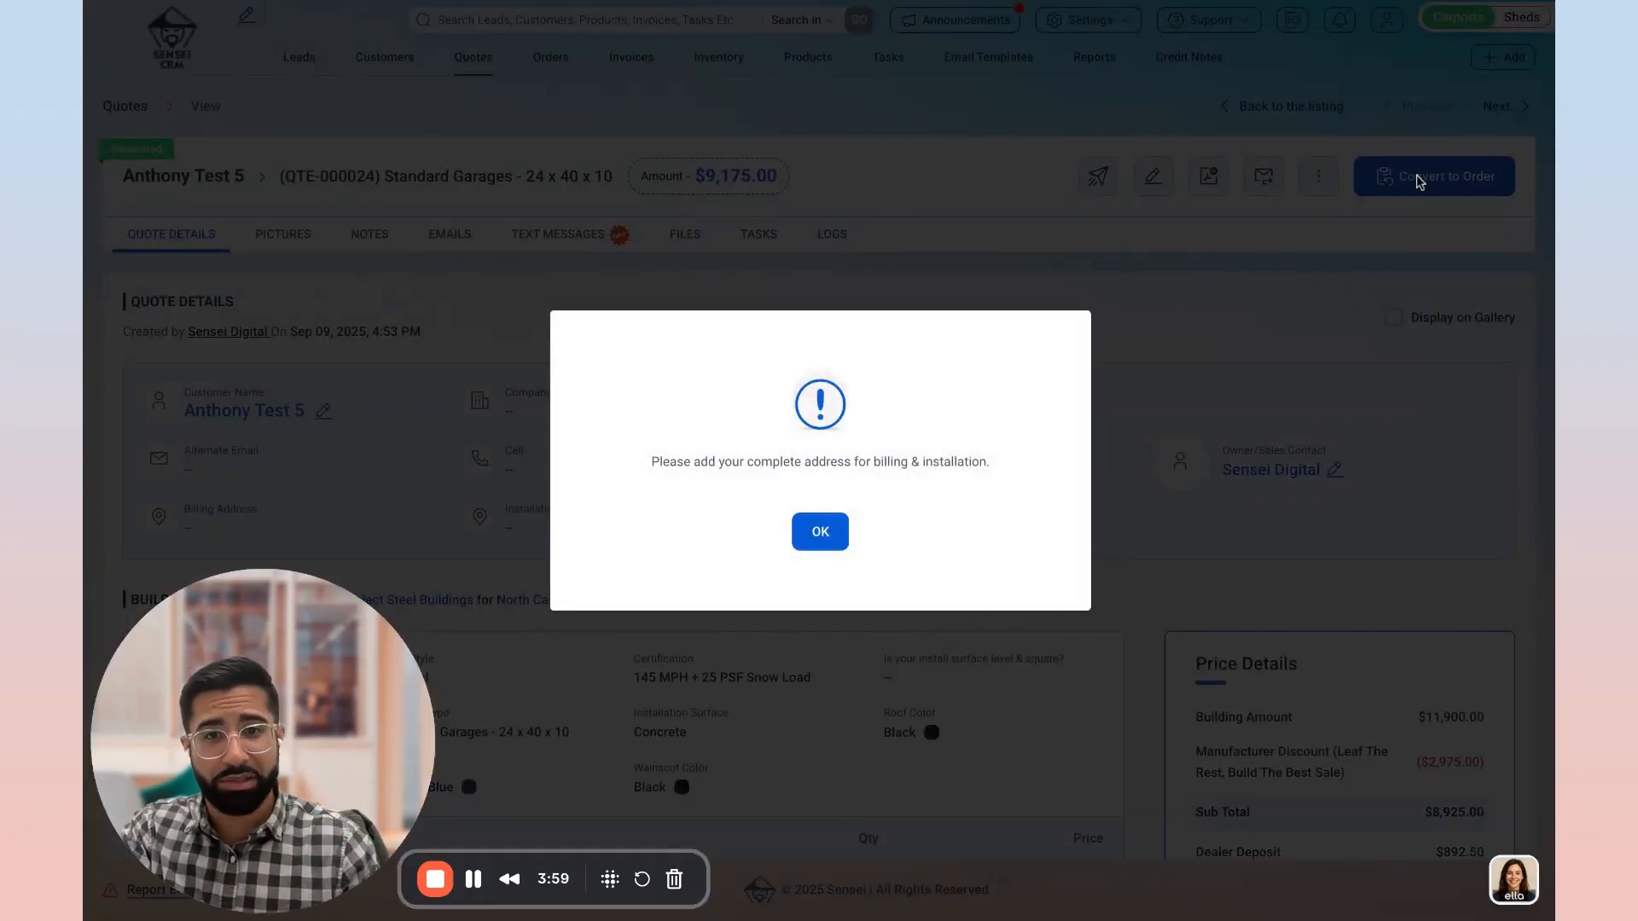
left_click(821, 531)
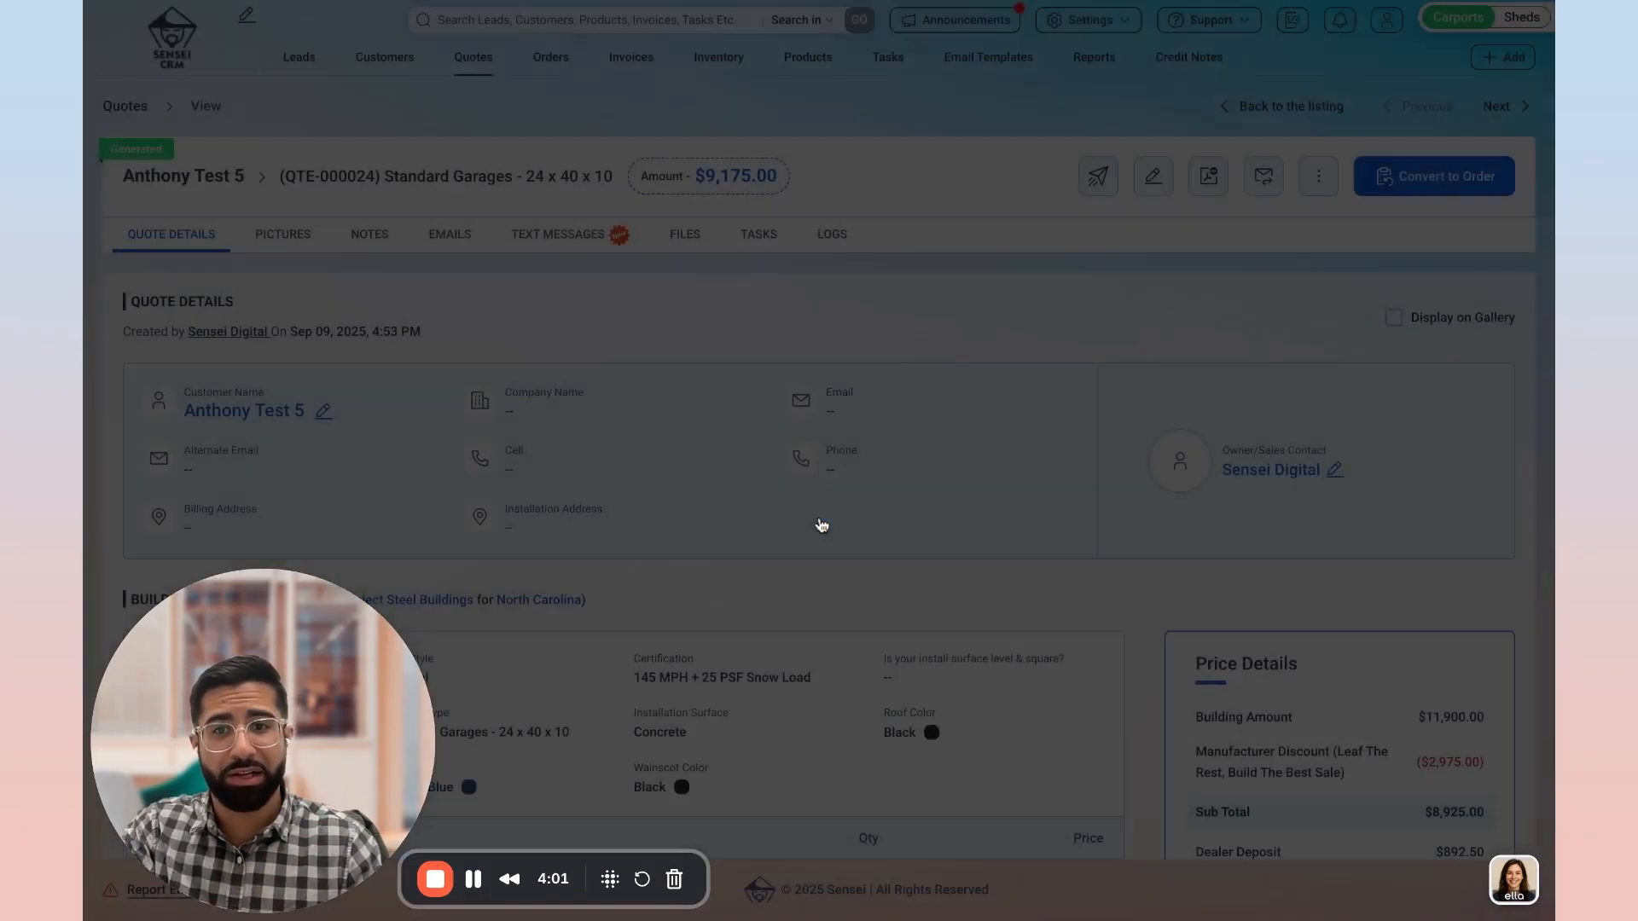
Step: Open the quote's customer information for editing and enter the customer's cell number
left_click(324, 413)
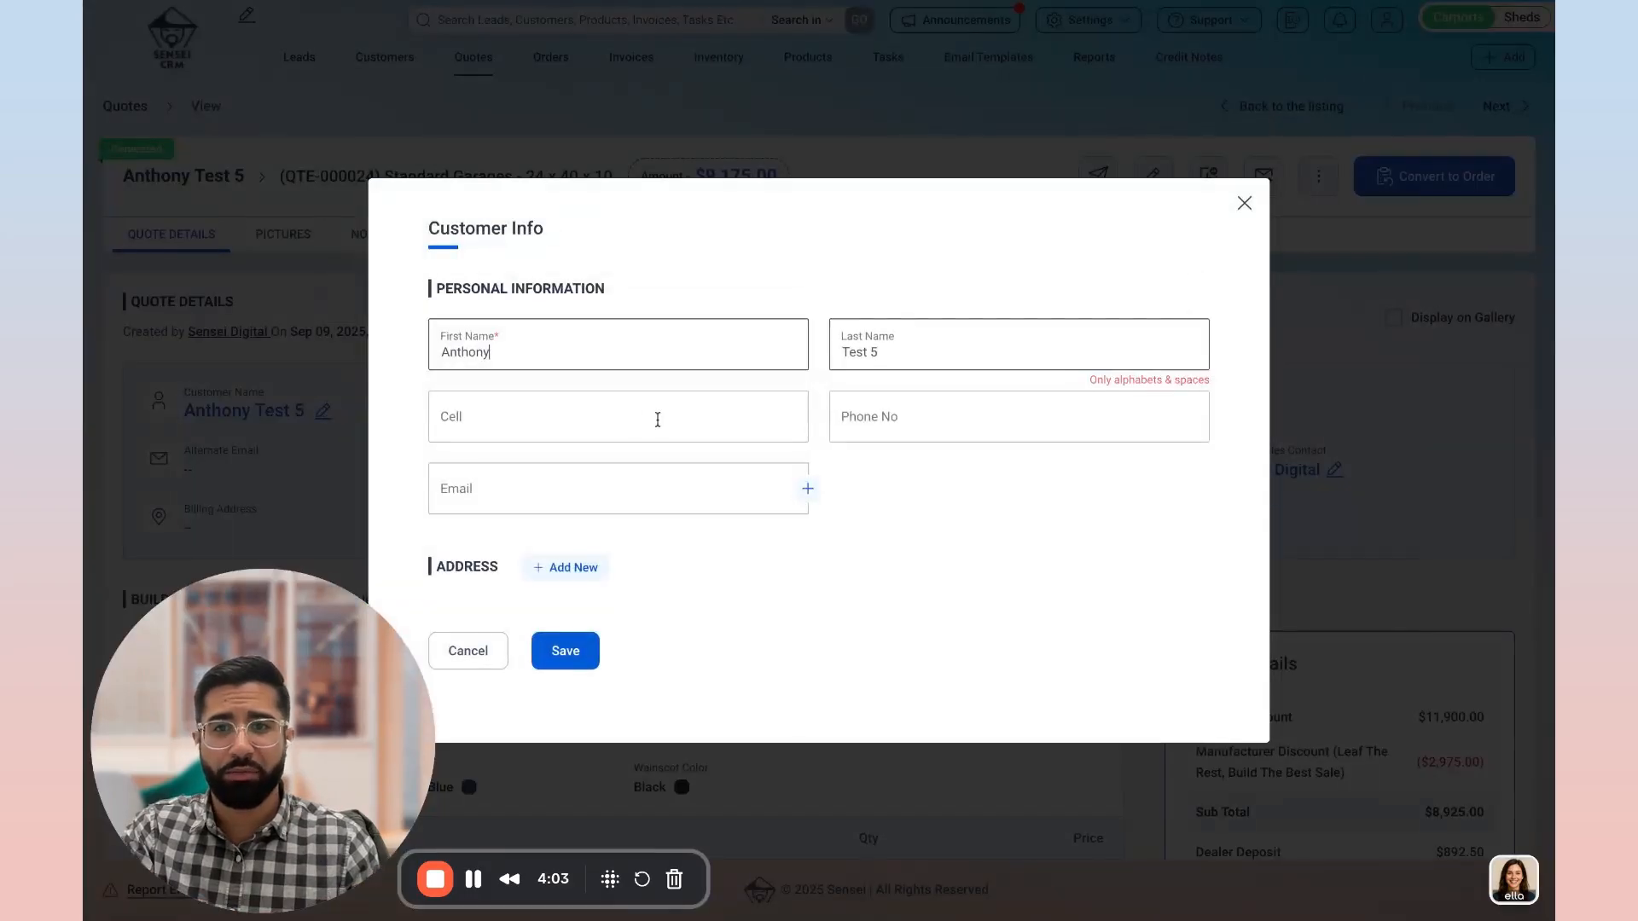
left_click(688, 433)
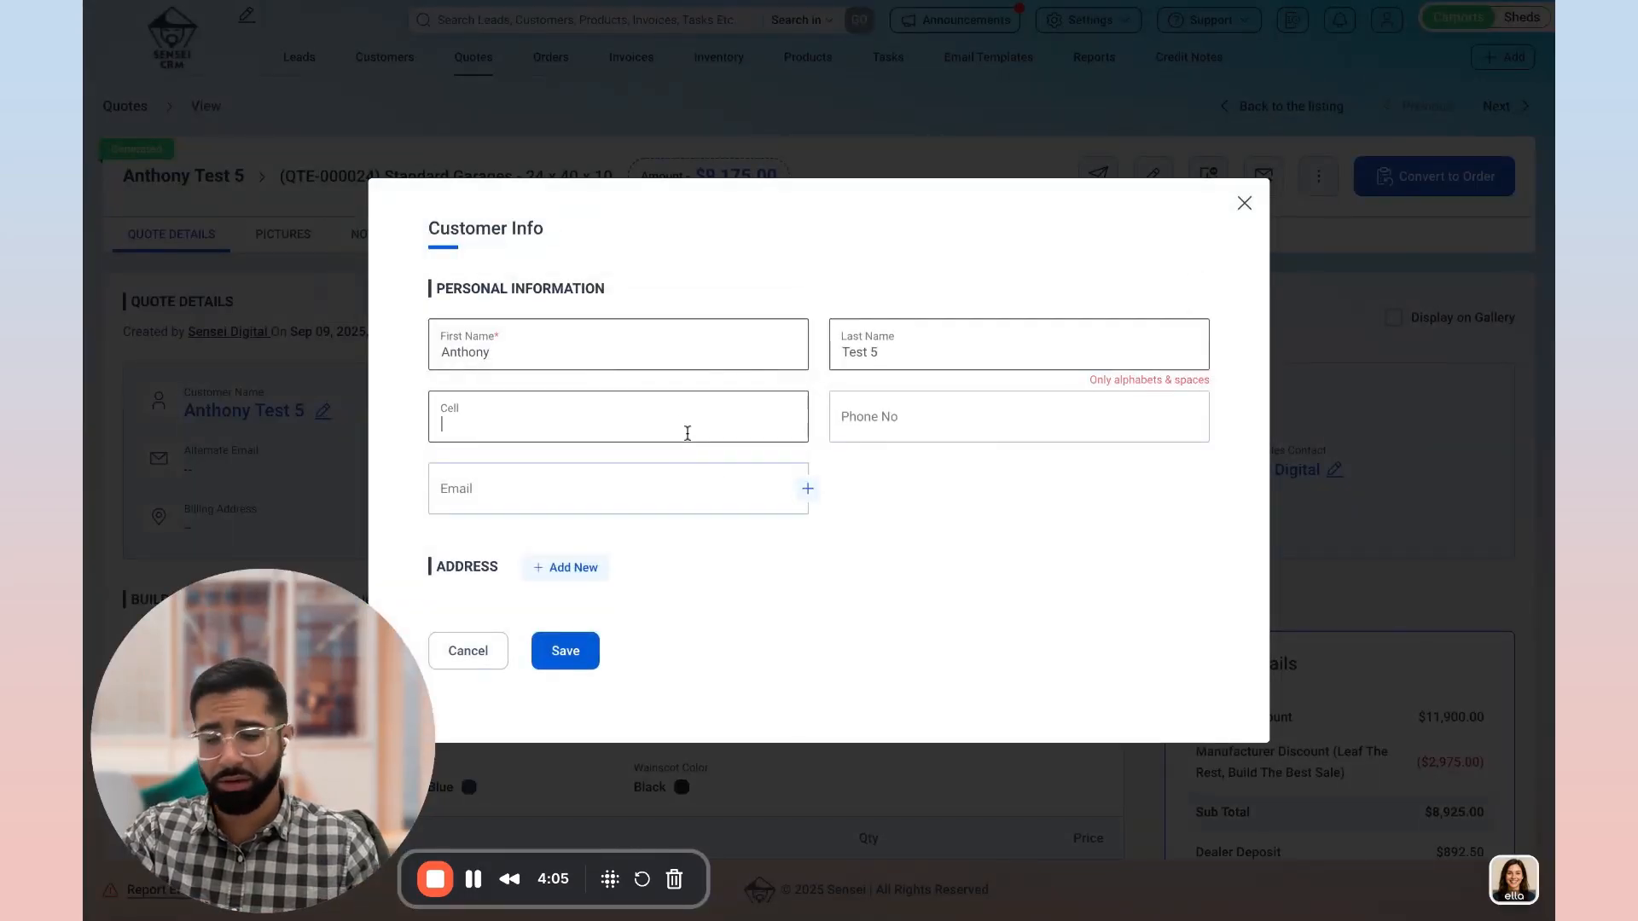
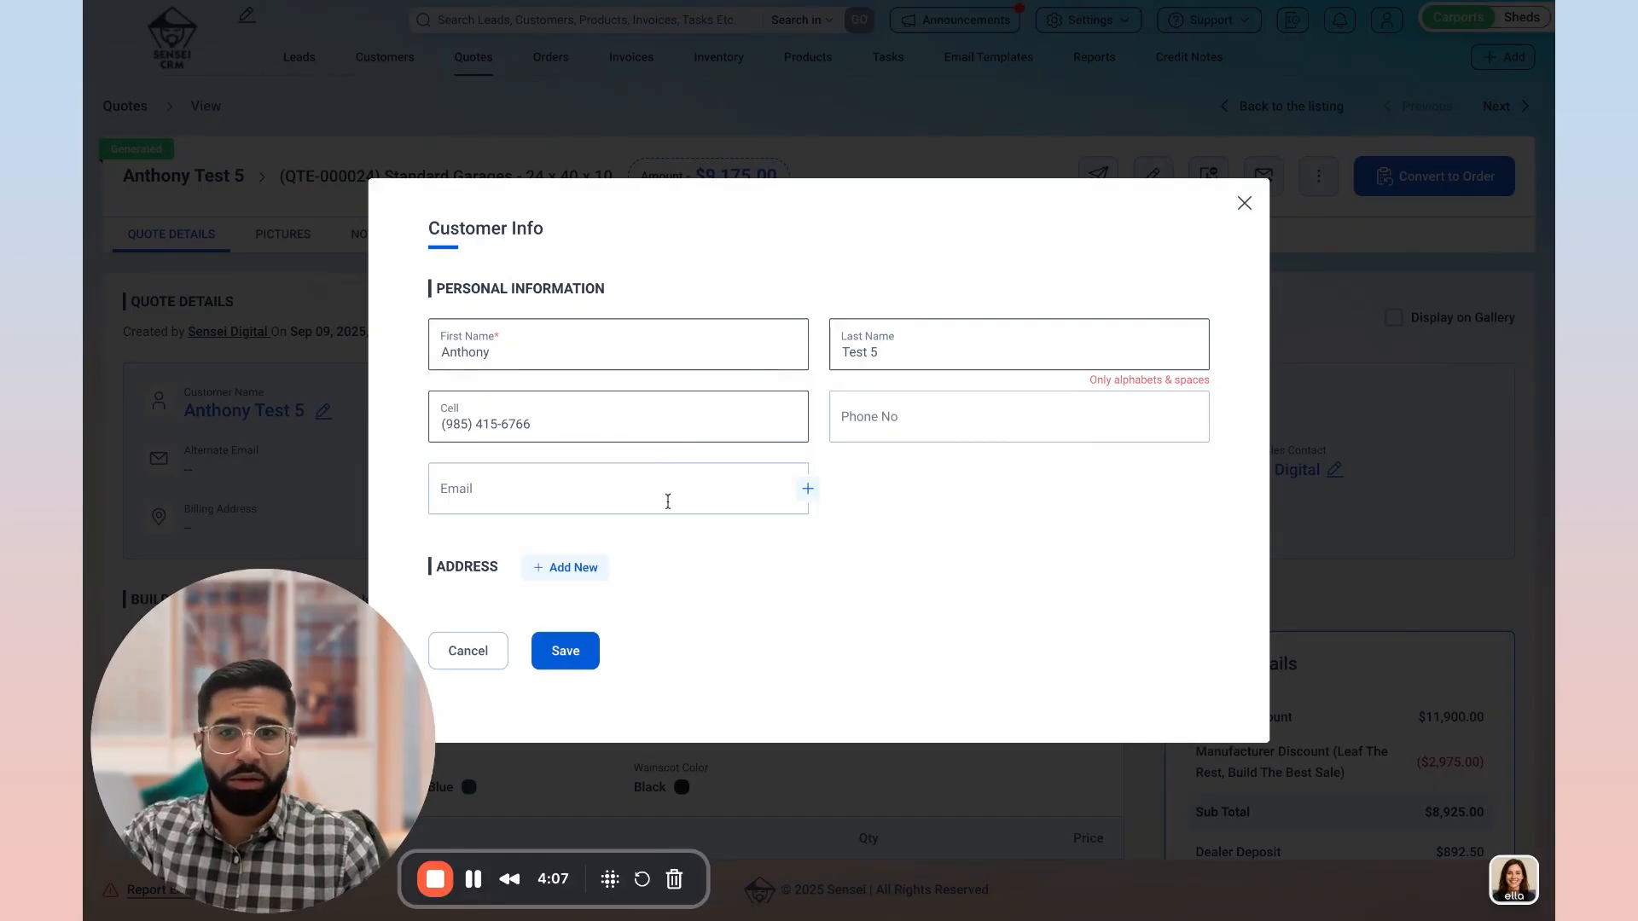
Step: Add a new customer address with its street line, zip code, city, county and state, and save it
left_click(573, 568)
left_click(600, 520)
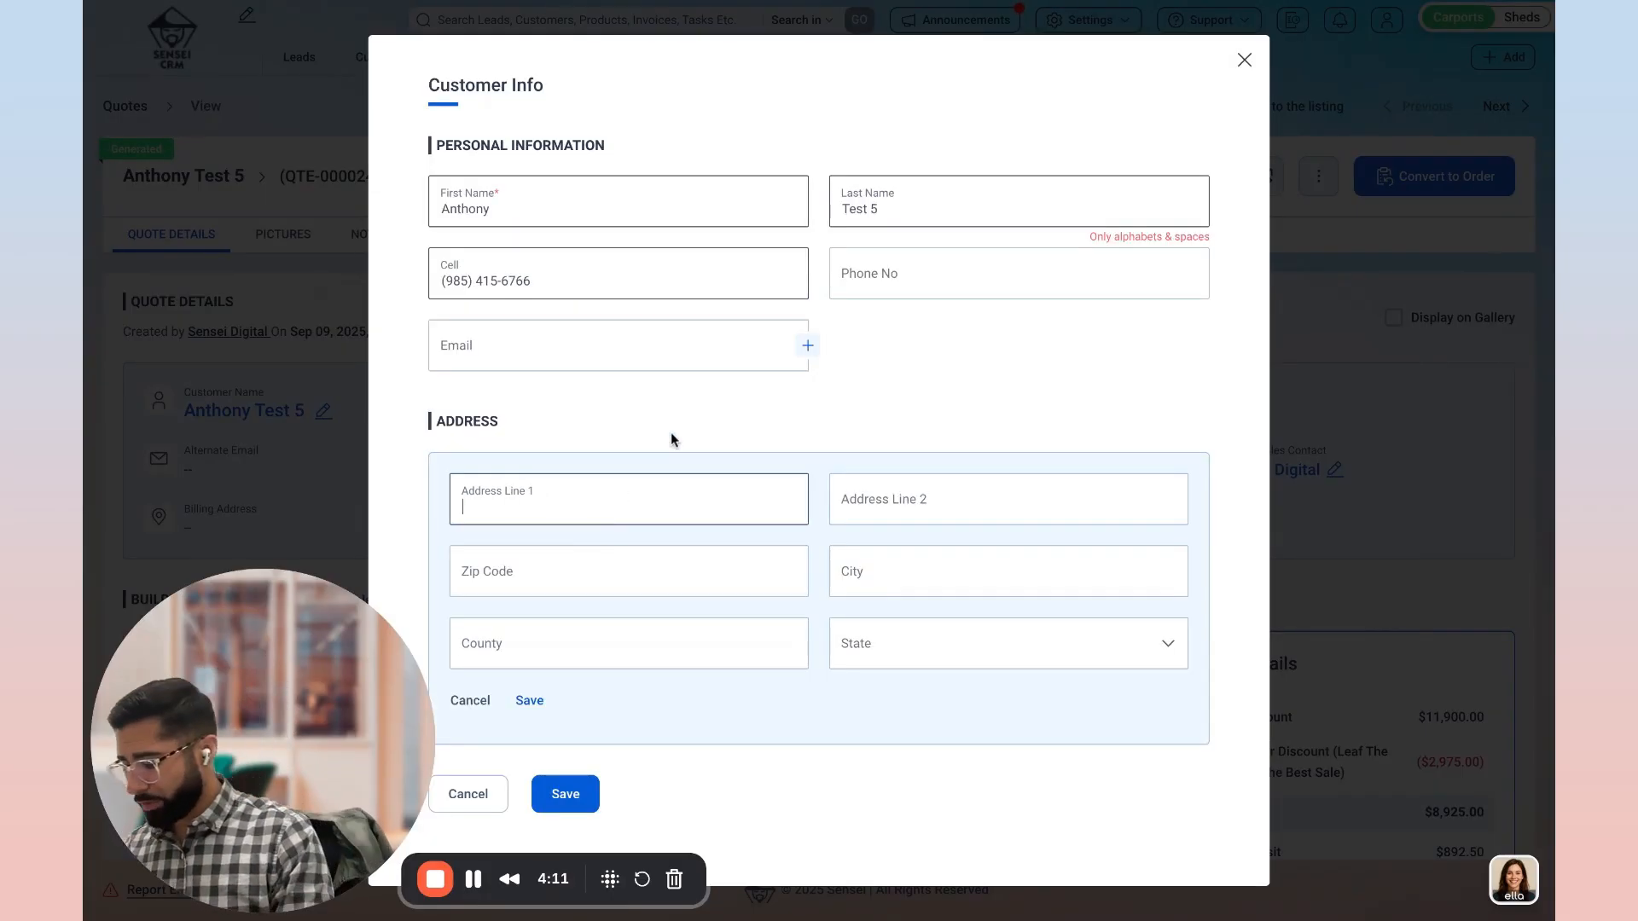
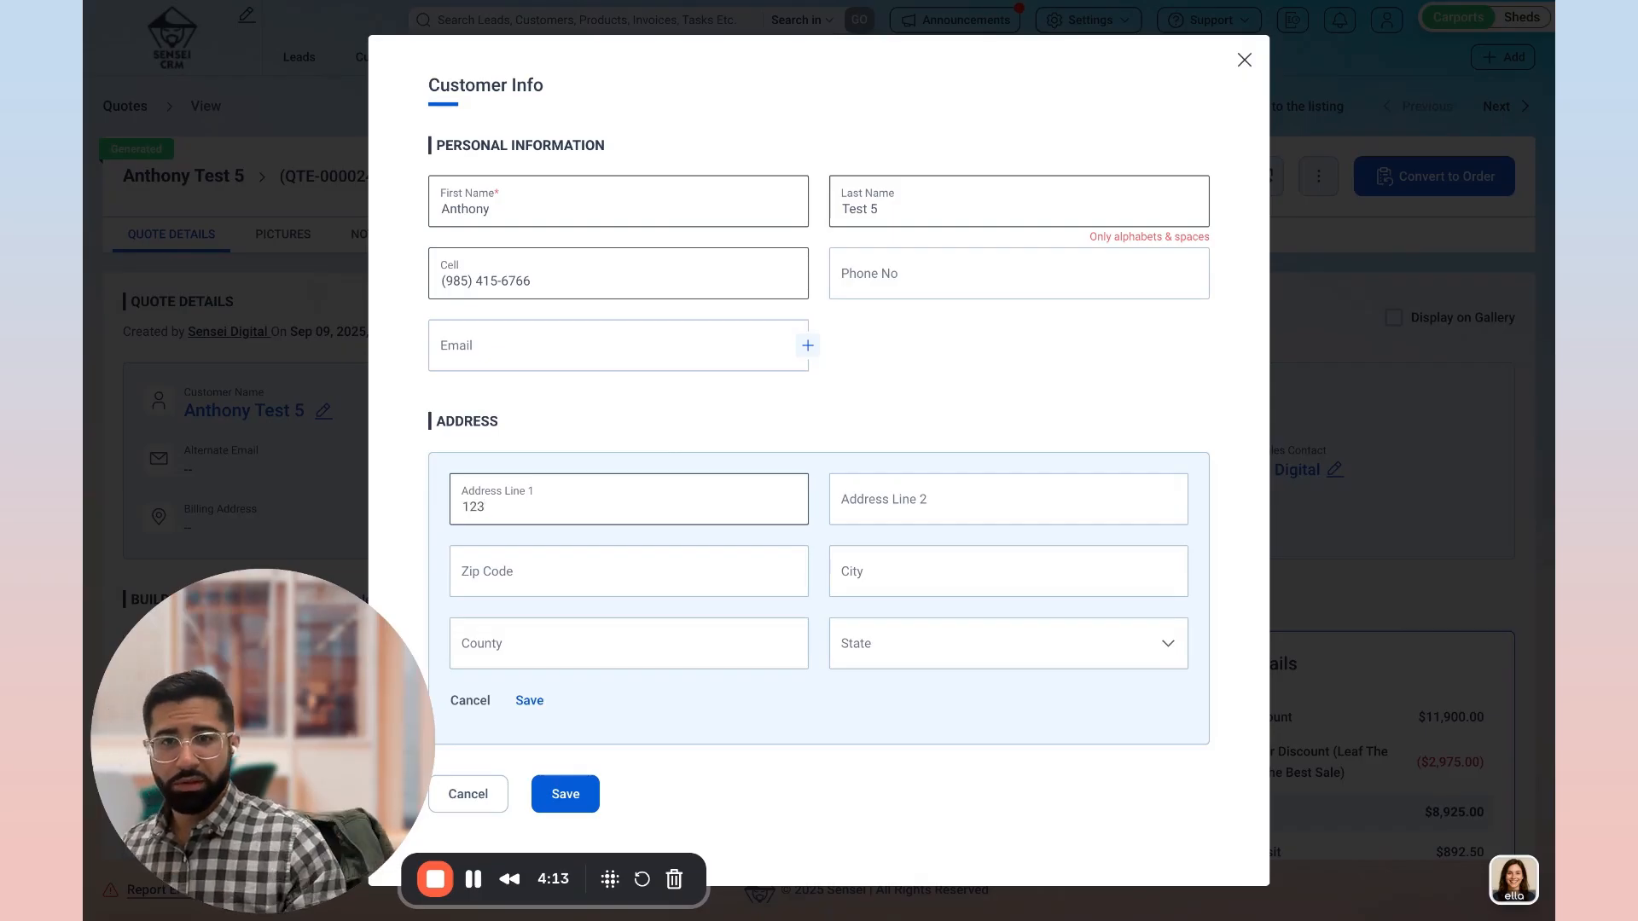
left_click(622, 566)
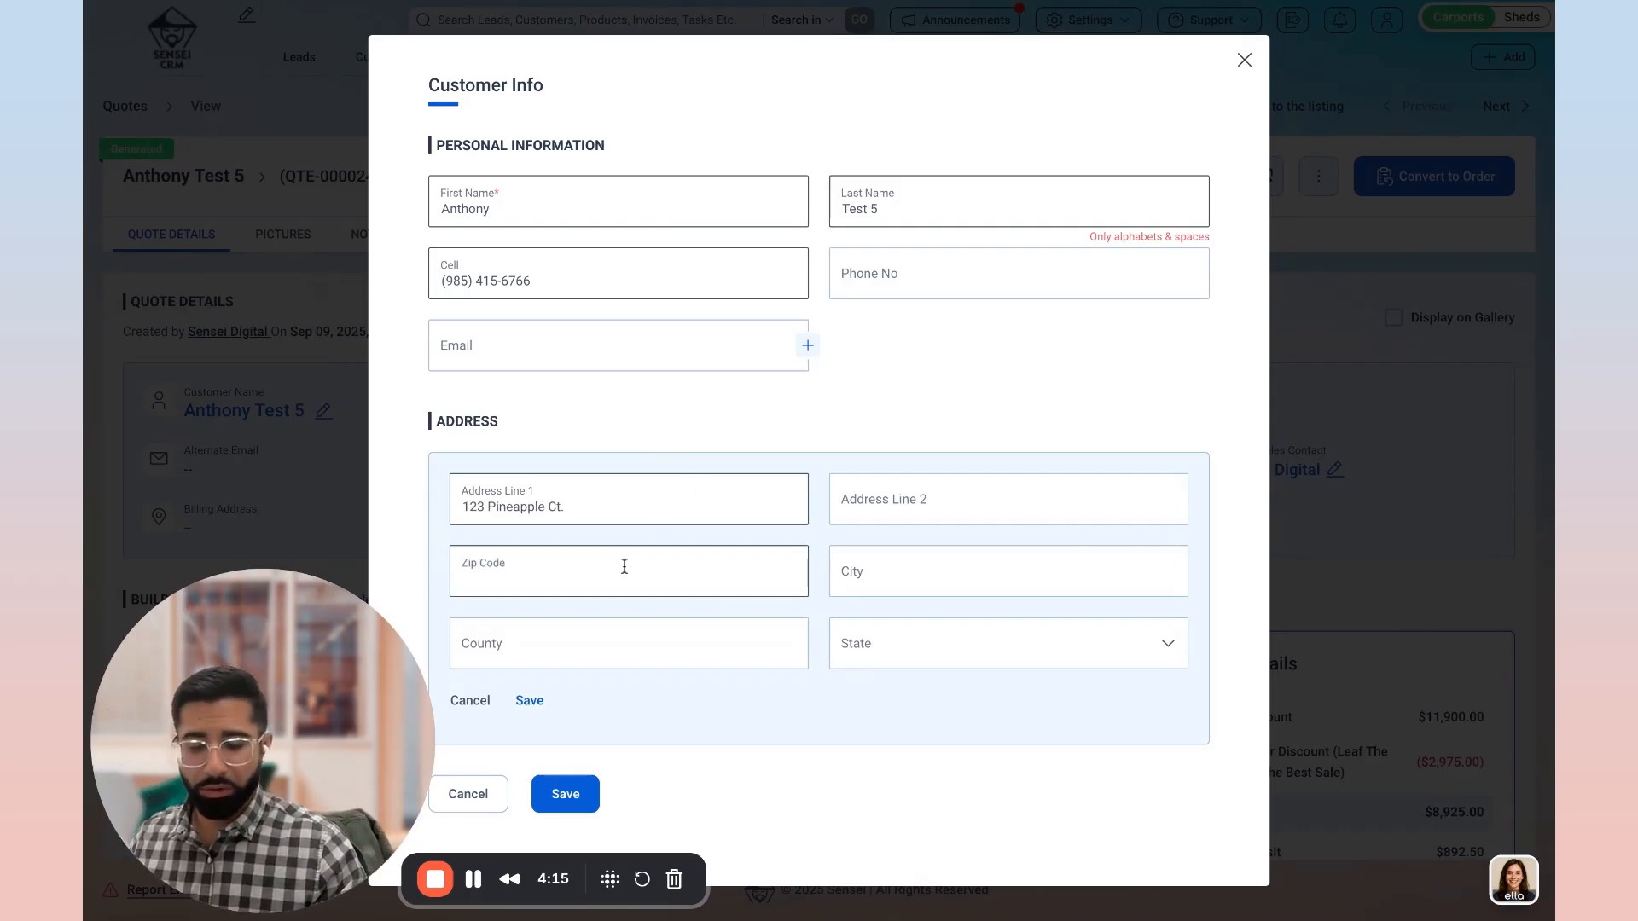
type("28088")
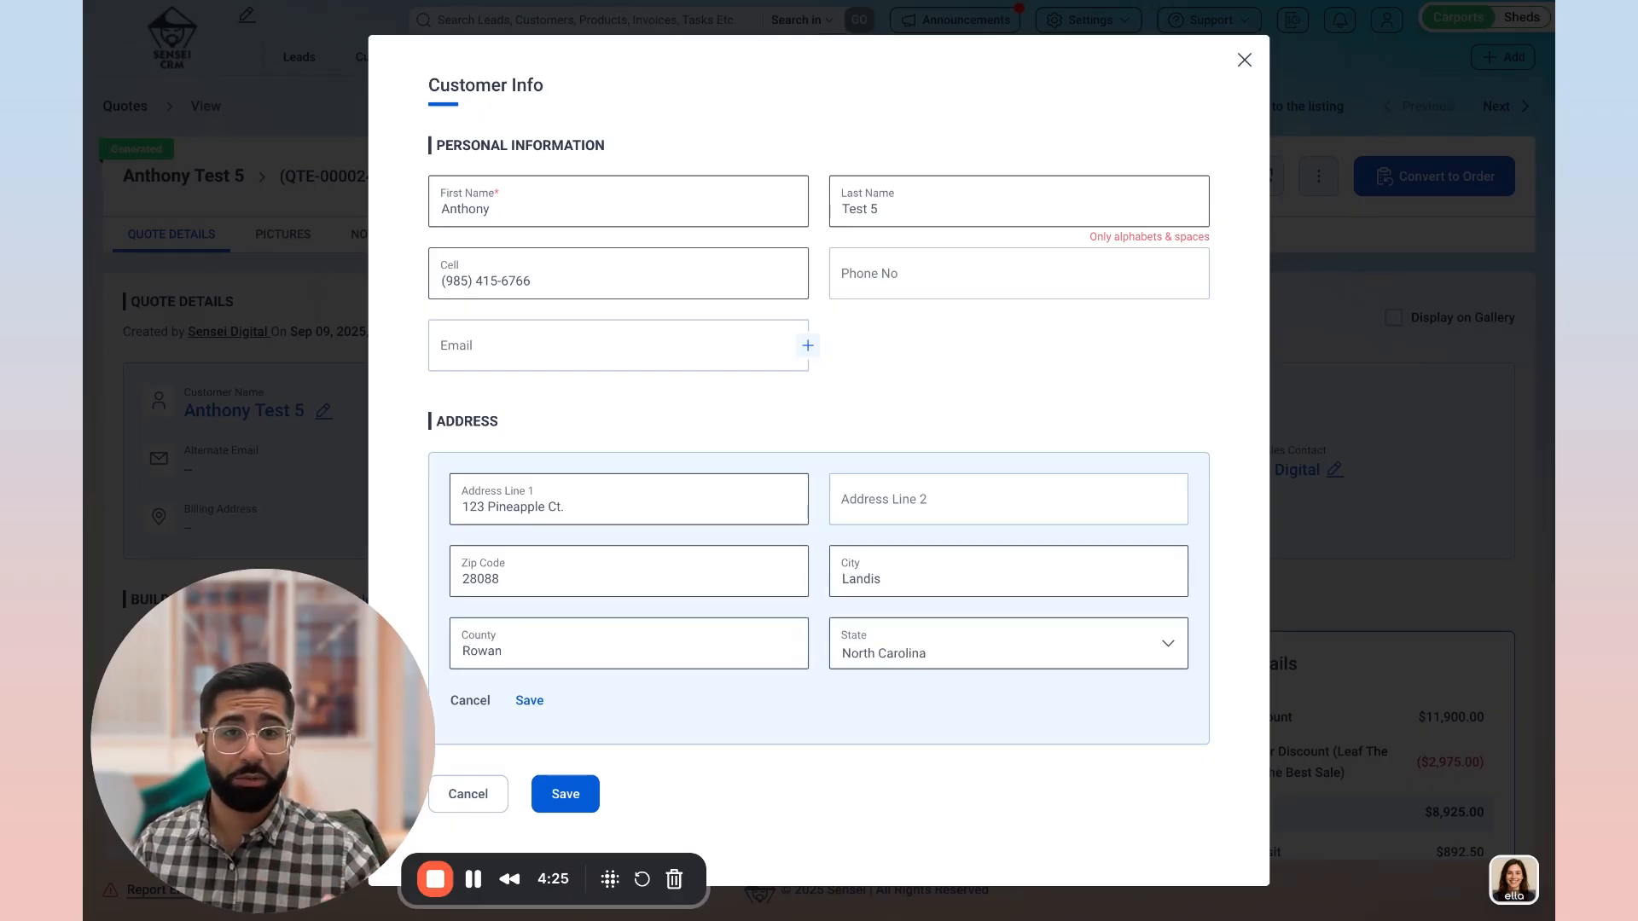
left_click(529, 701)
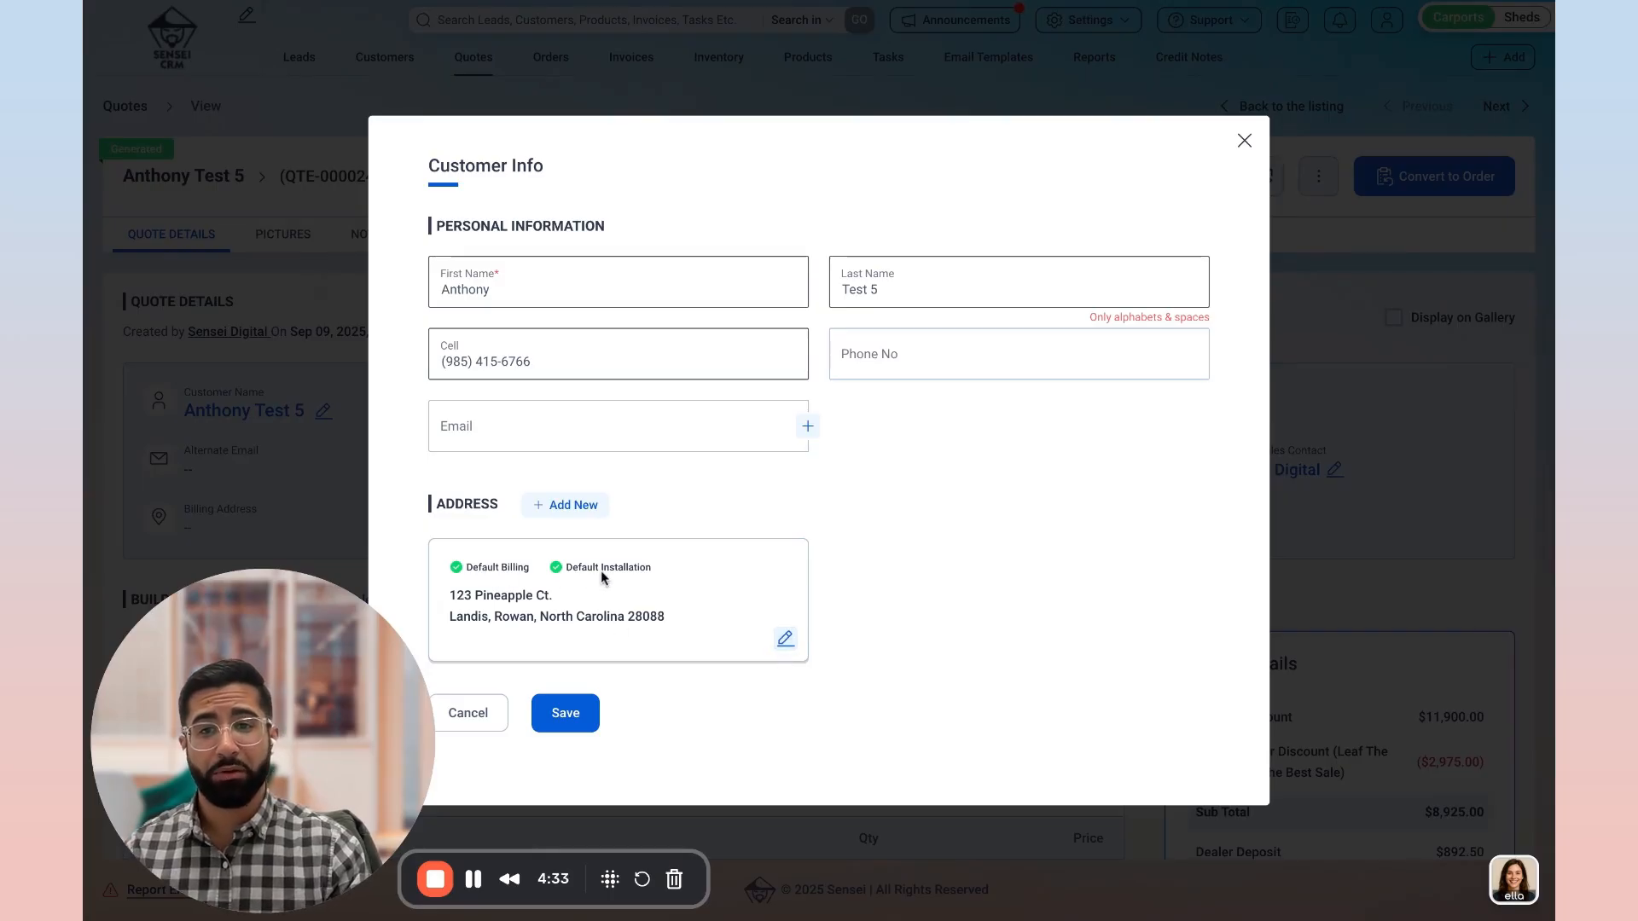
left_click(556, 510)
scroll(710, 622, "down", 2)
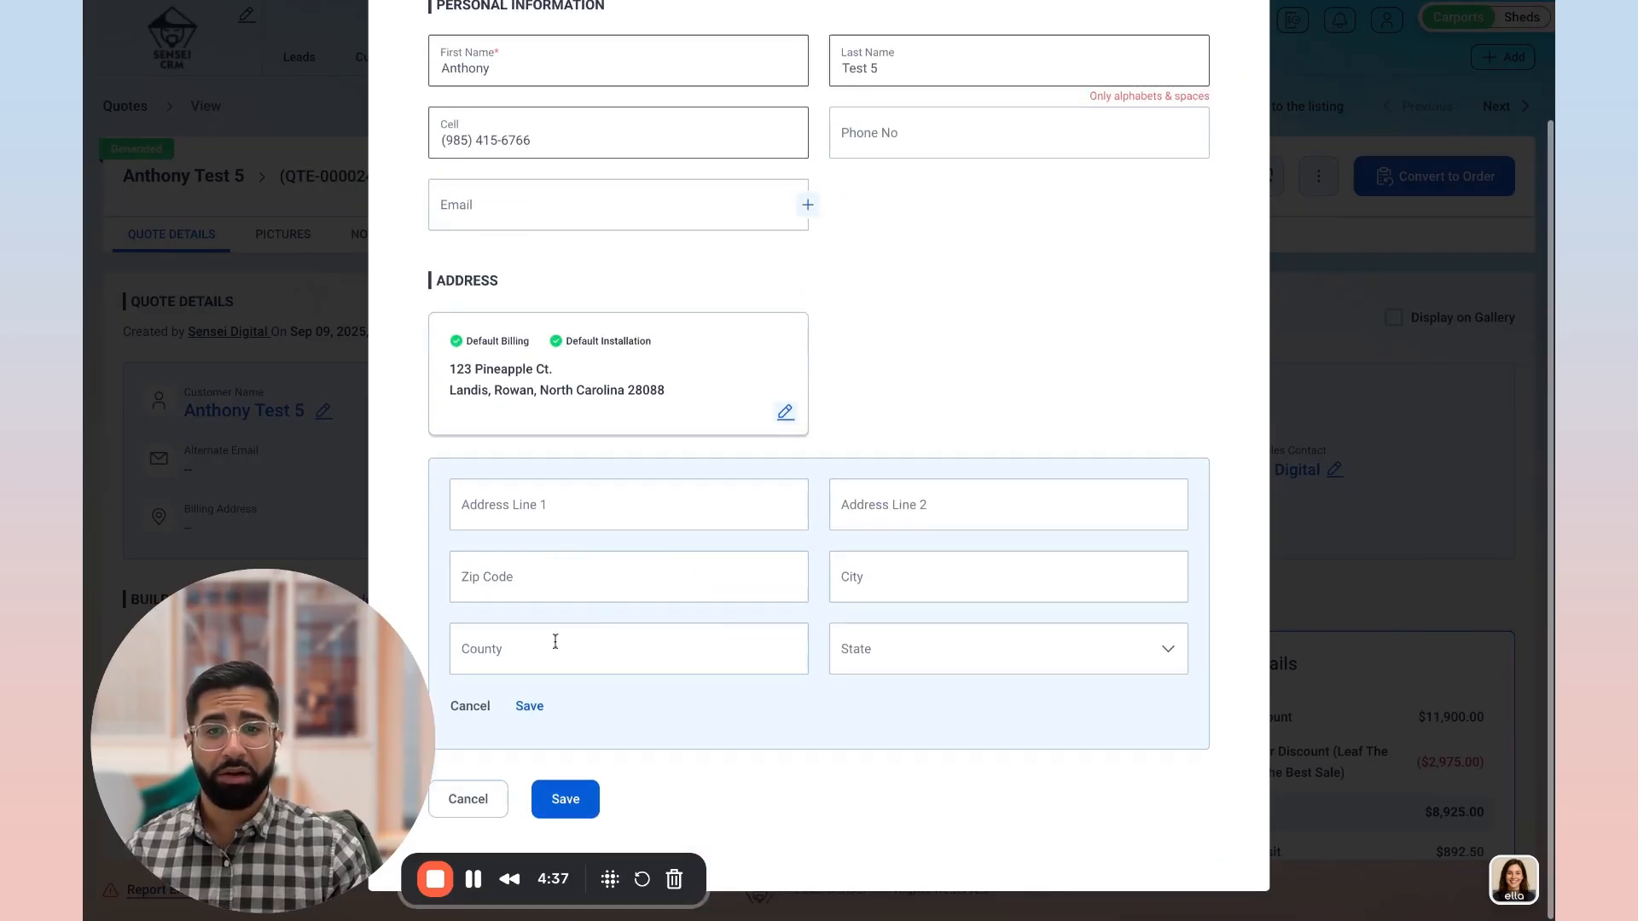
left_click(475, 708)
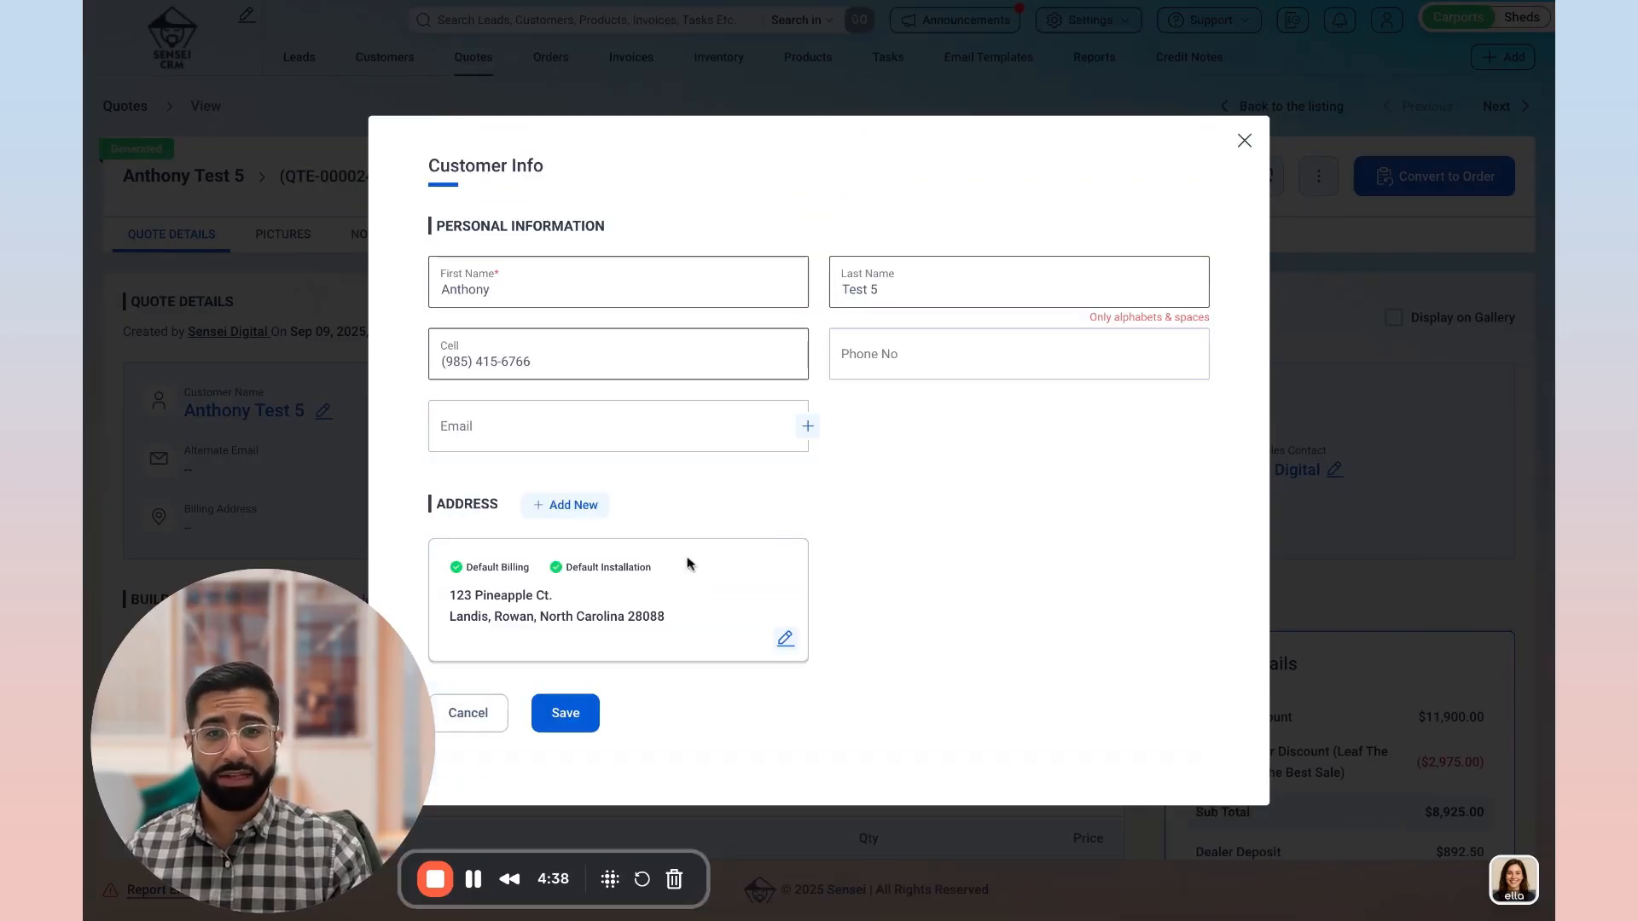
left_click(546, 504)
scroll(516, 775, "down", 1)
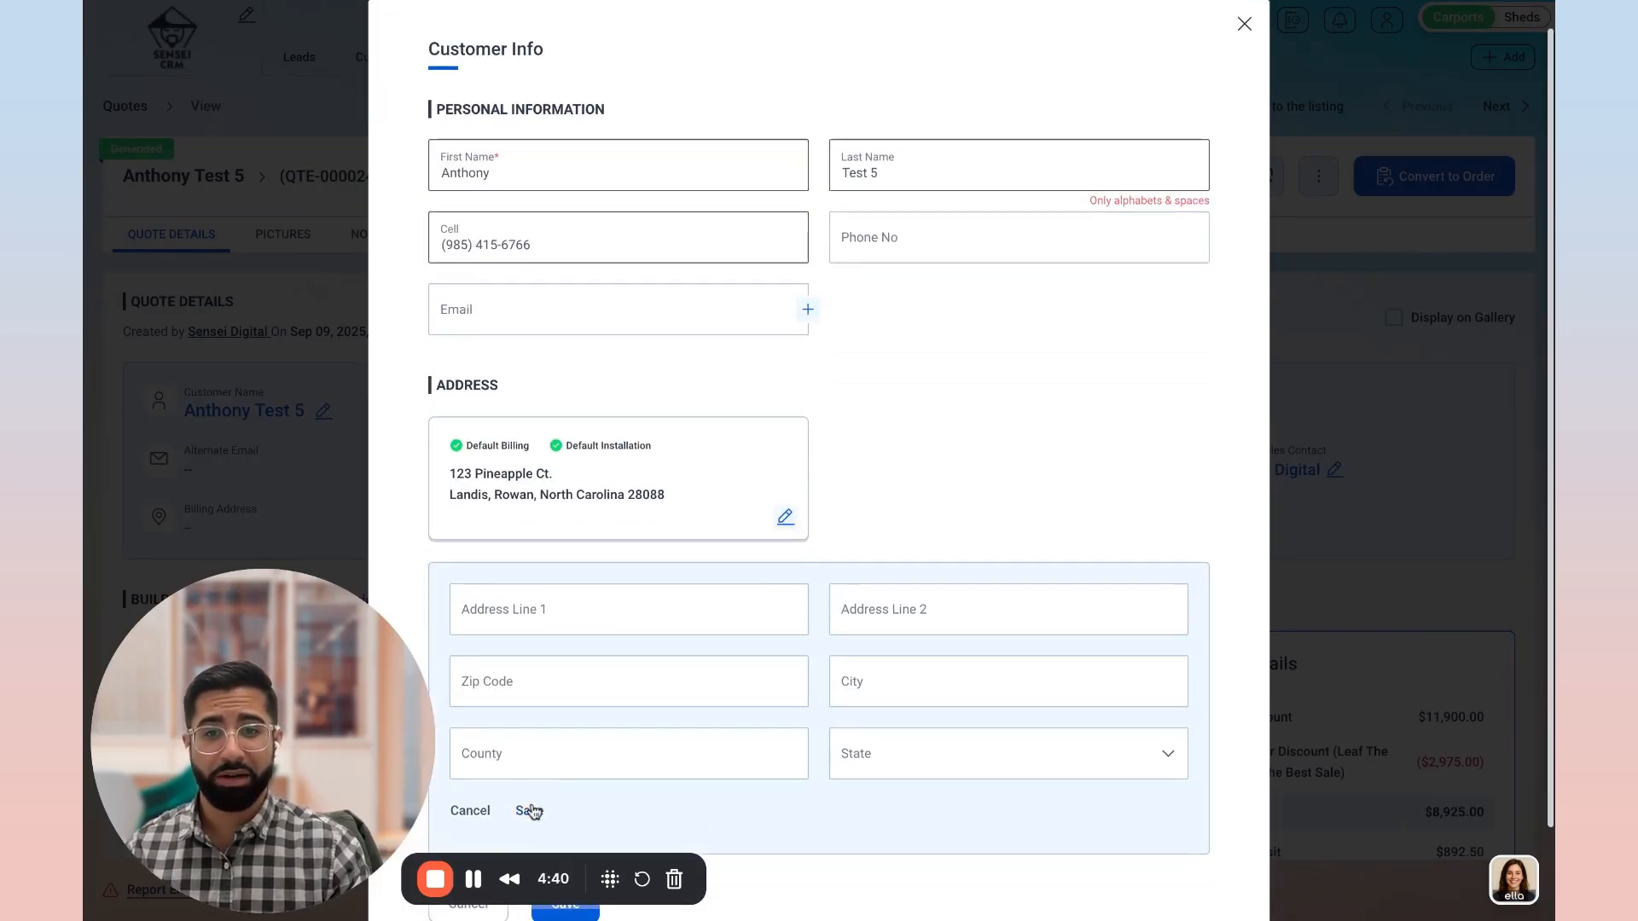
left_click(476, 812)
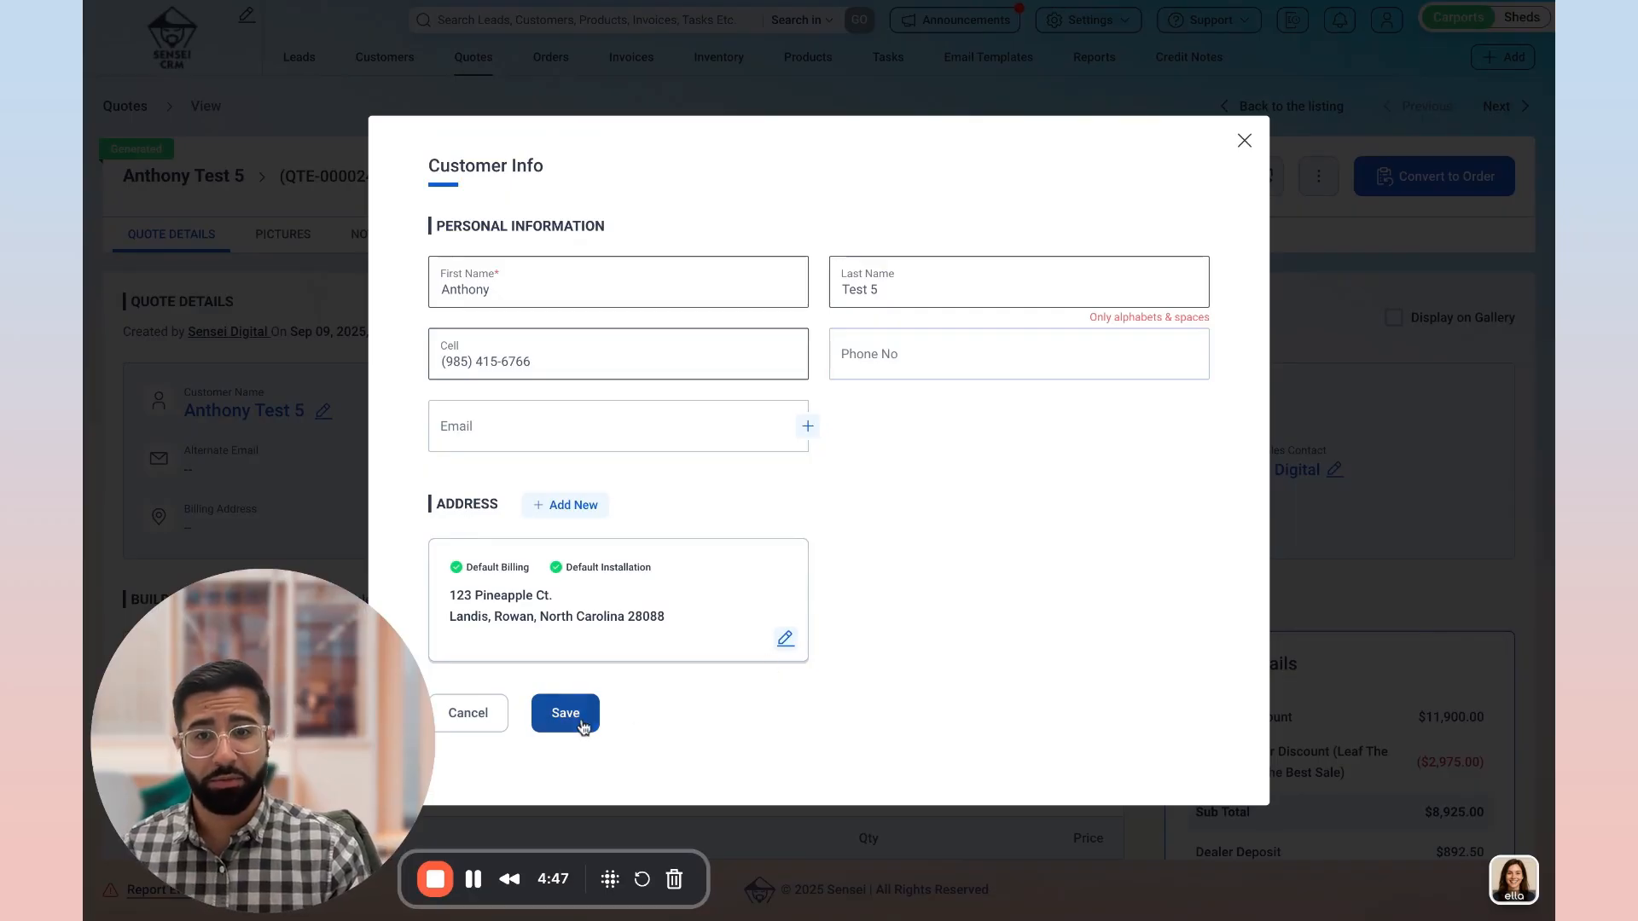
Step: Fill in the customer's email, remove the digit from the last name, and save the customer information
left_click(520, 441)
left_click(546, 467)
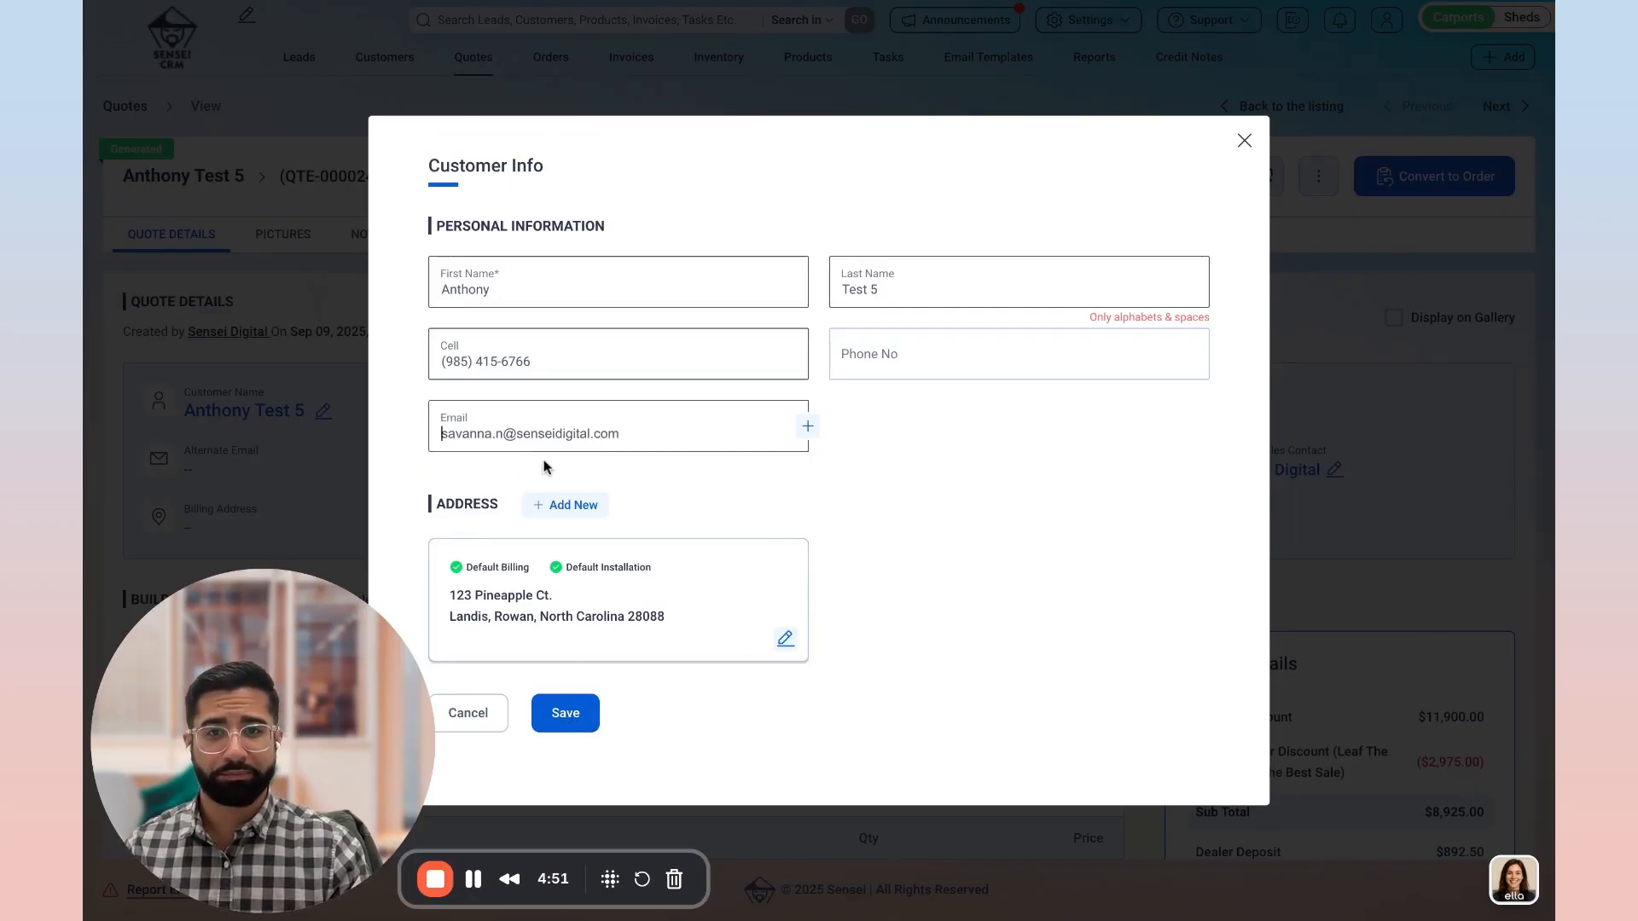
left_click(546, 538)
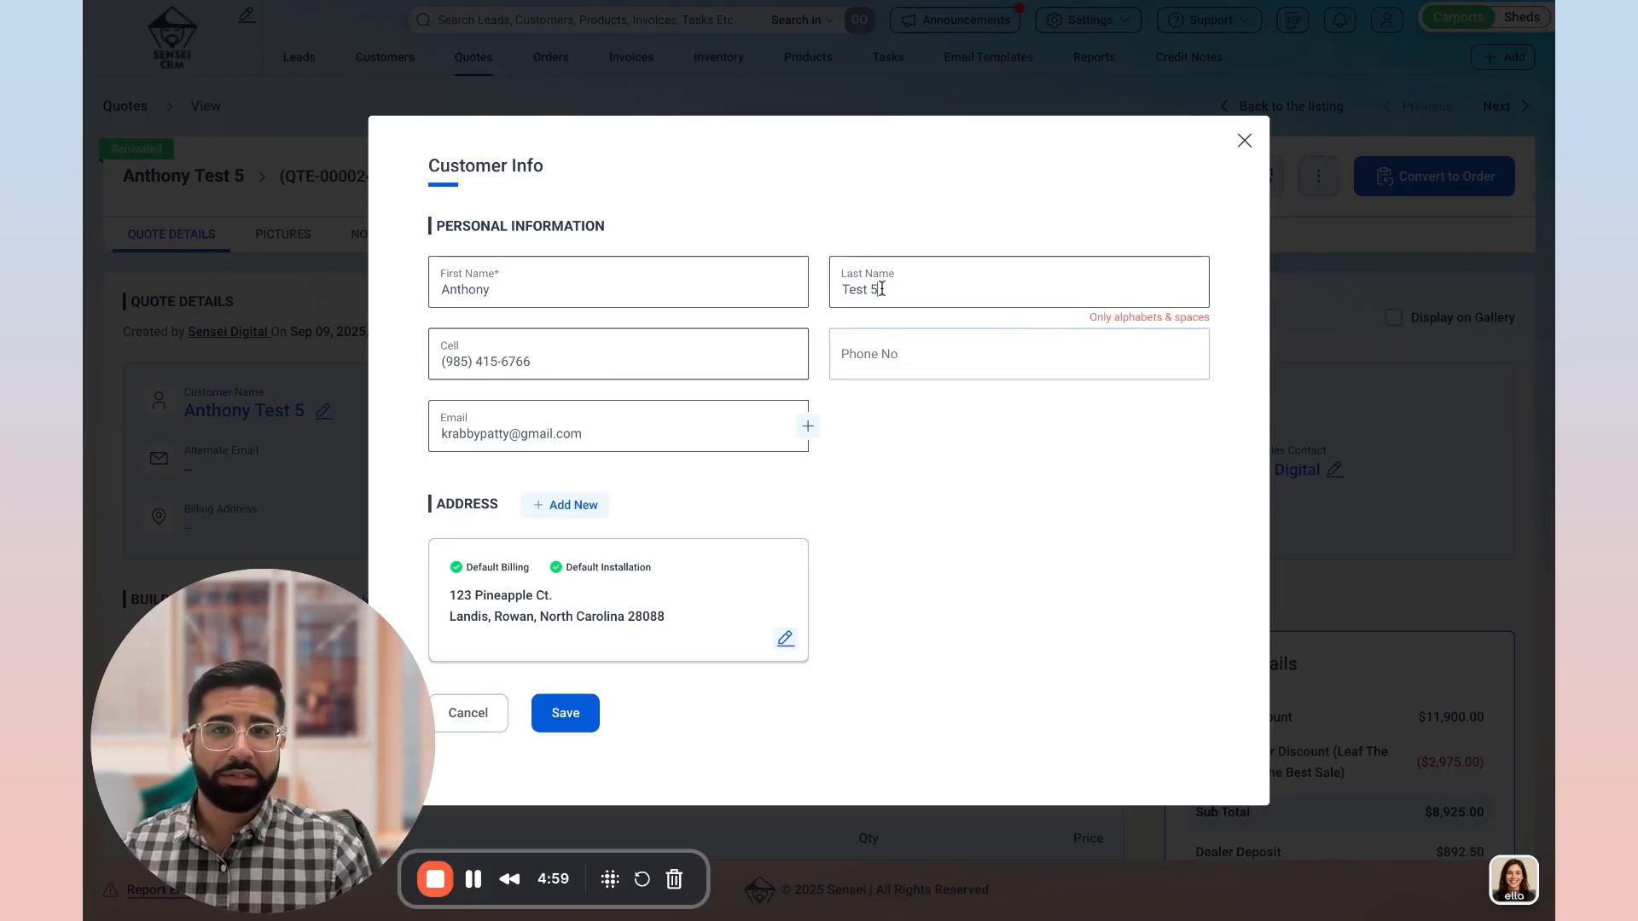
key("BackSpace")
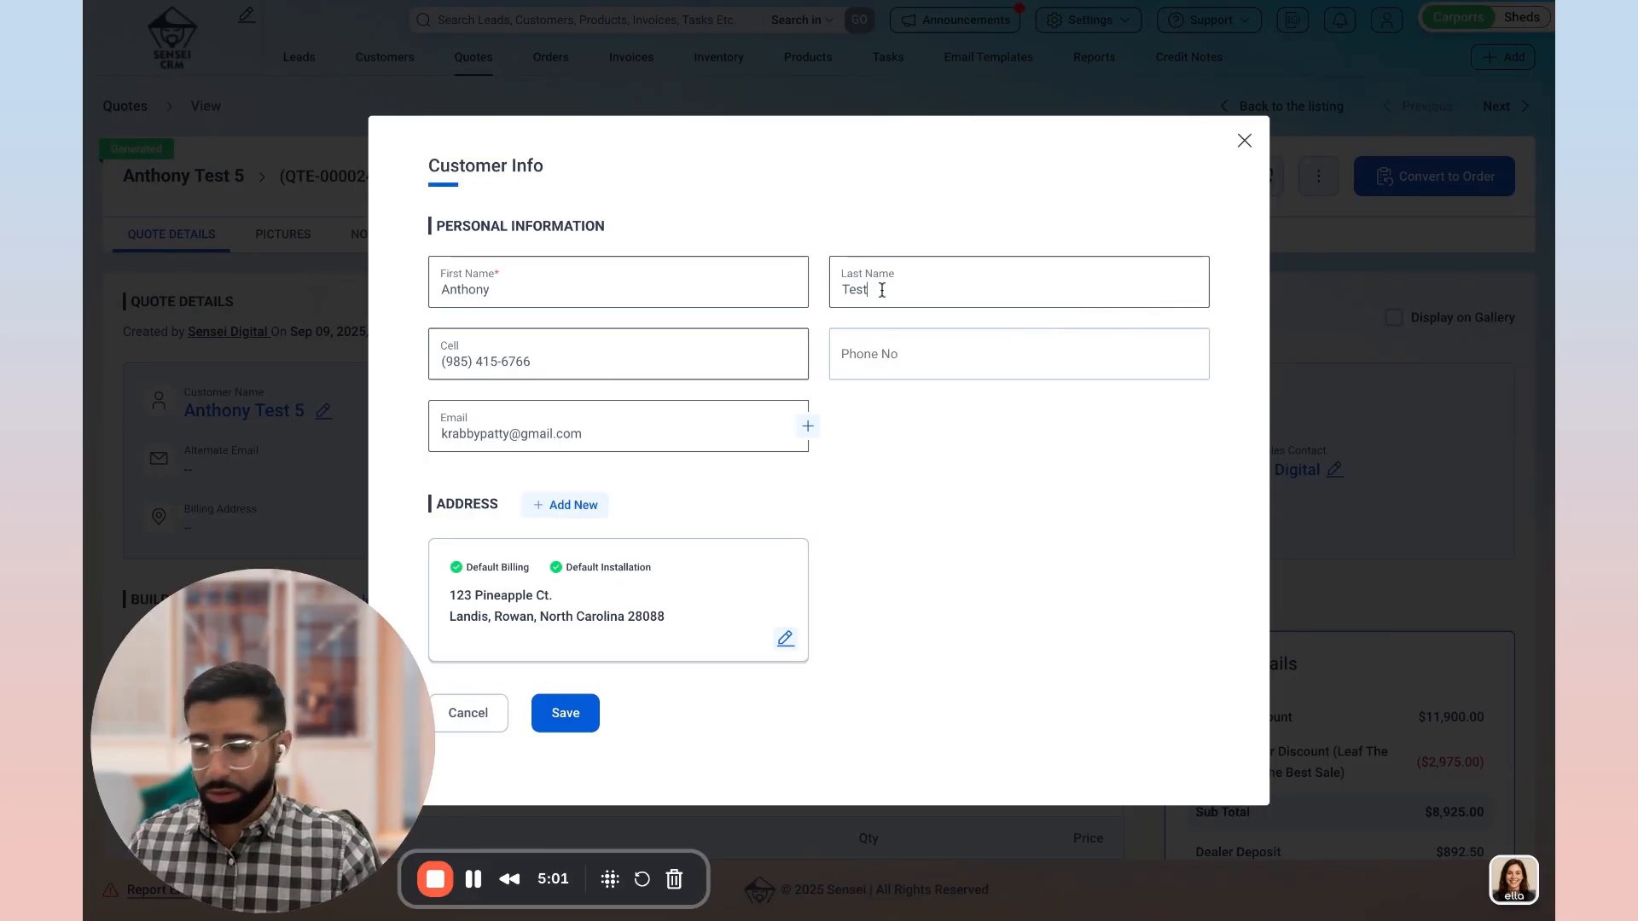
left_click(587, 708)
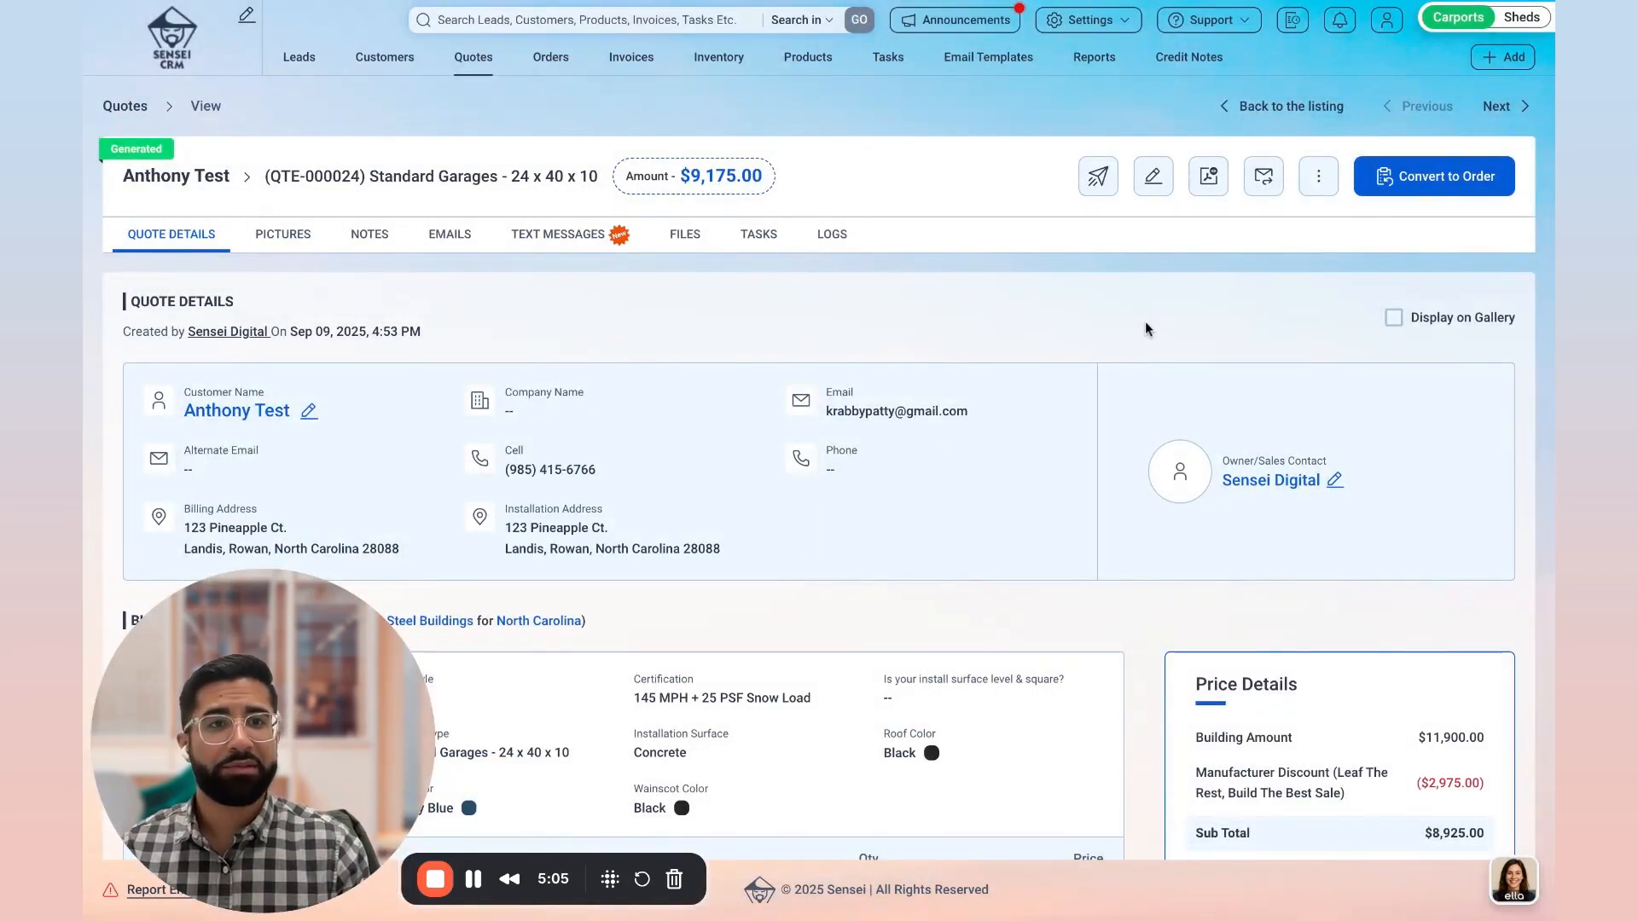
Step: Start converting the completed garage quote to an order
left_click(1413, 190)
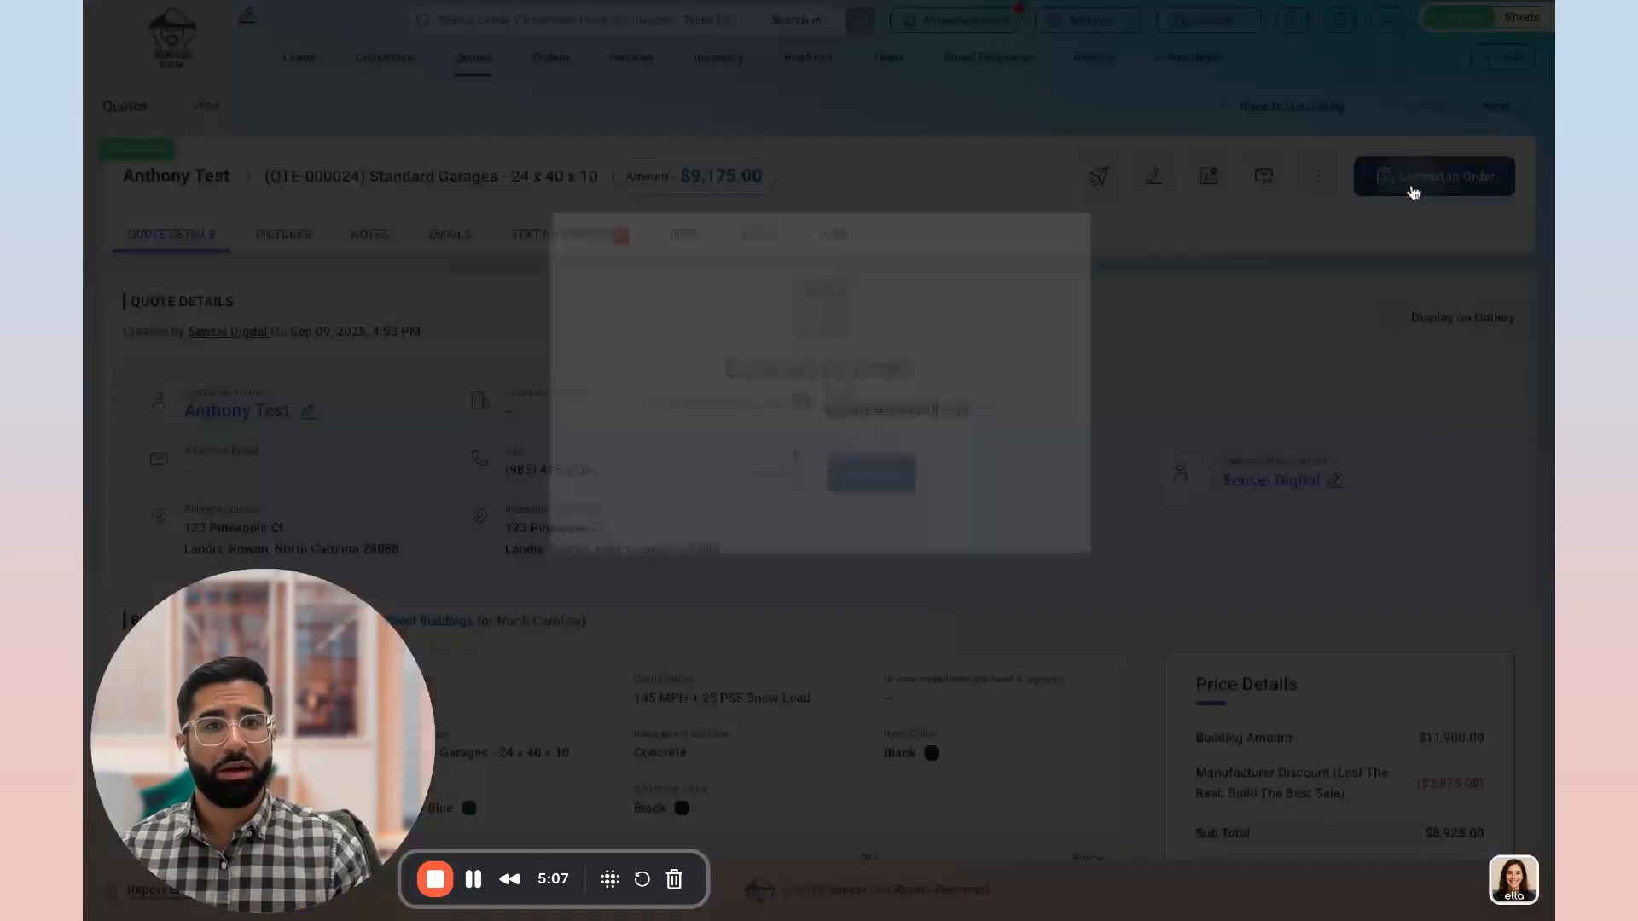